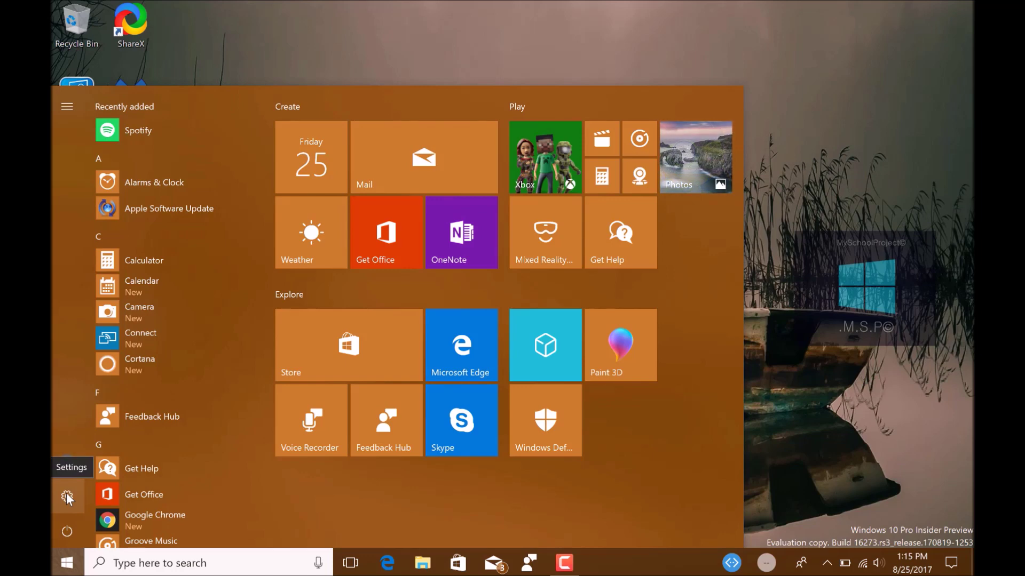
# Open the Windows Update page in Settings and check the available Insider Preview build and its status.
pyautogui.click(66, 496)
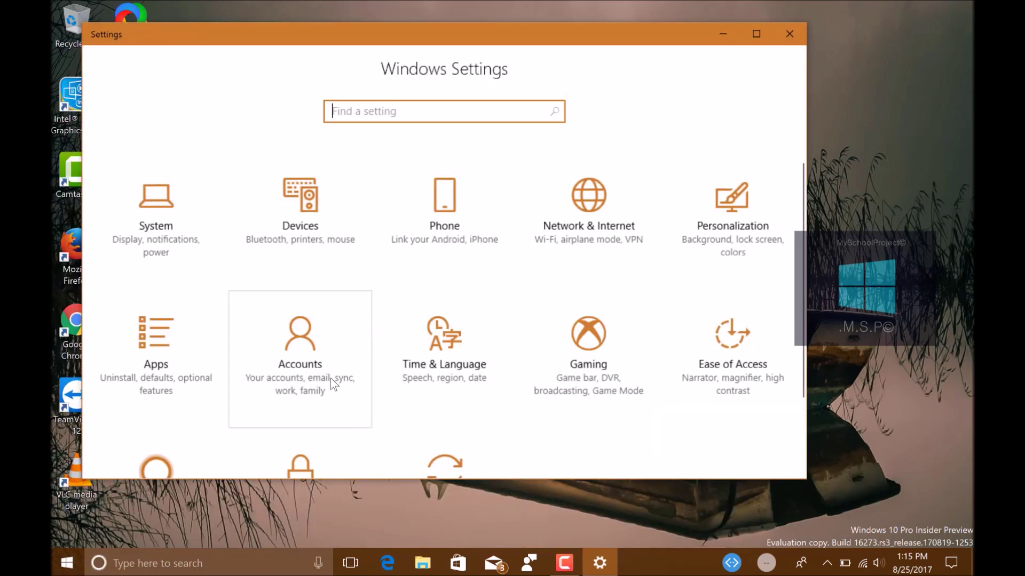
pyautogui.scroll(-2, 459, 414)
pyautogui.click(460, 414)
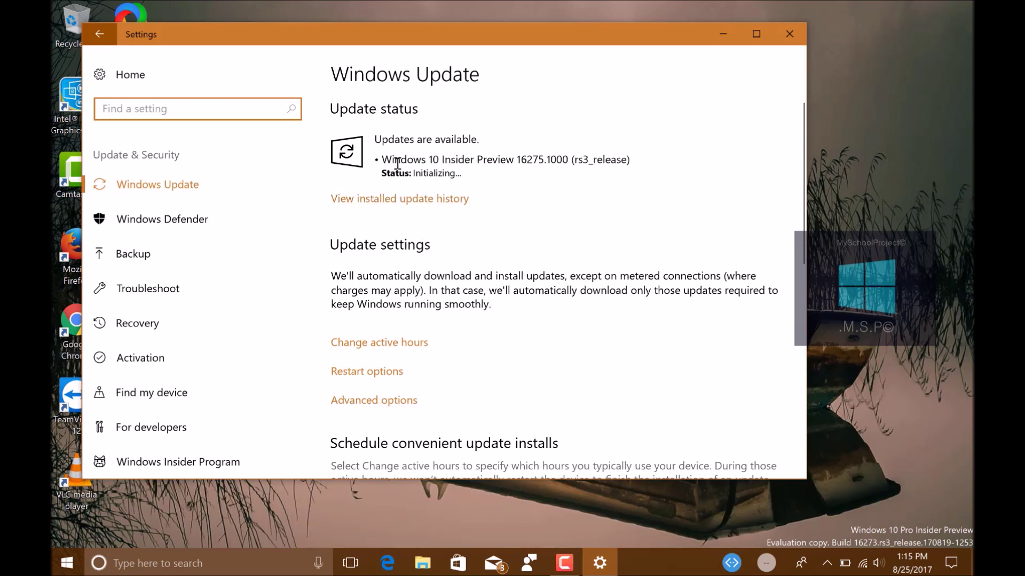
pyautogui.click(383, 160)
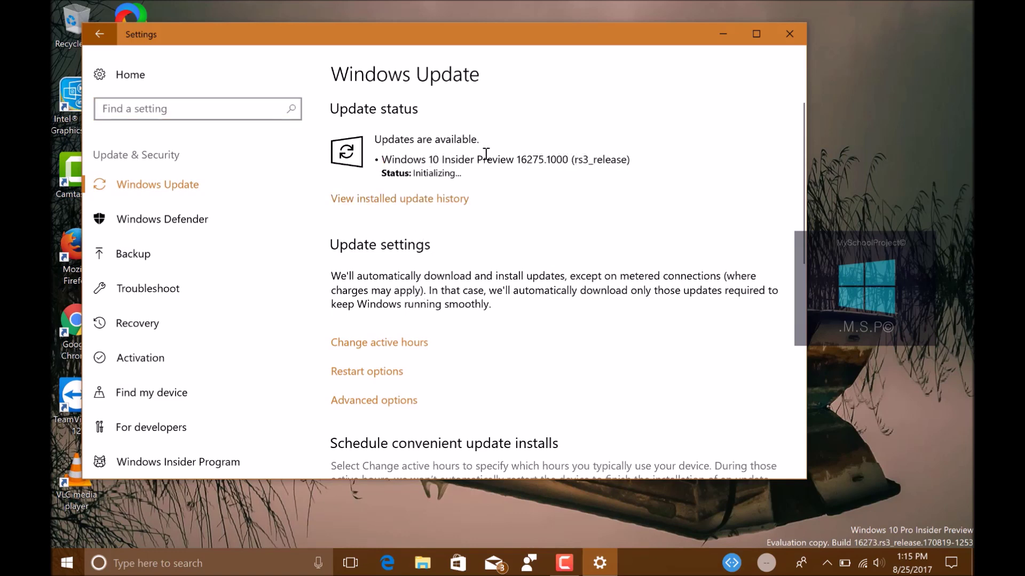
pyautogui.moveTo(382, 159); pyautogui.dragTo(639, 159)
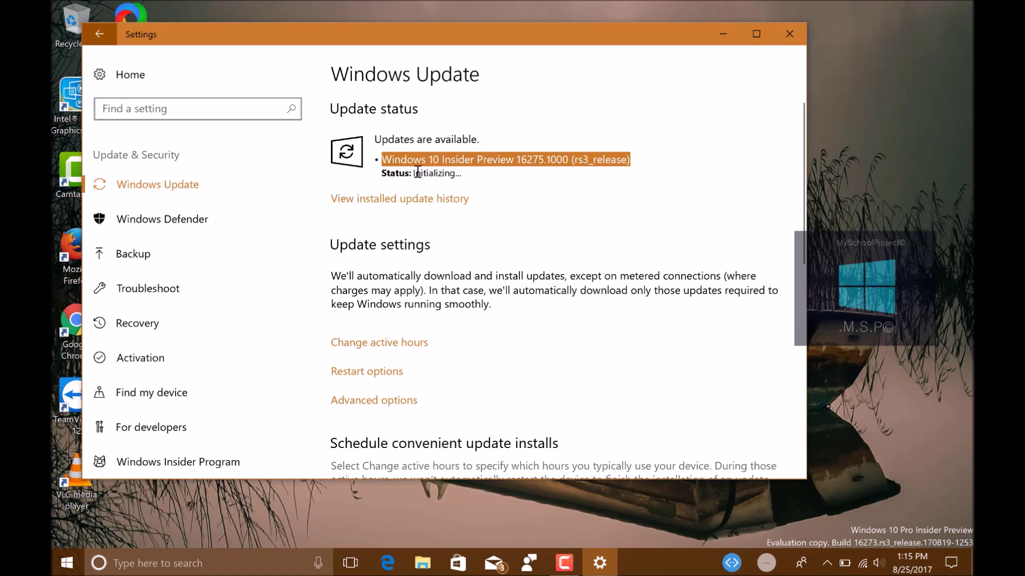
pyautogui.moveTo(459, 171); pyautogui.dragTo(364, 172)
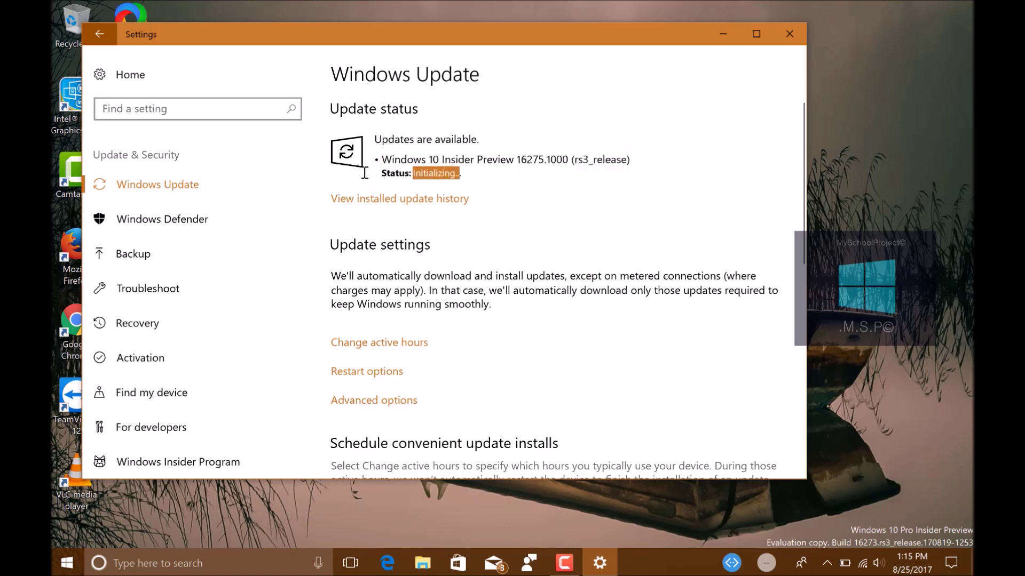
pyautogui.click(504, 206)
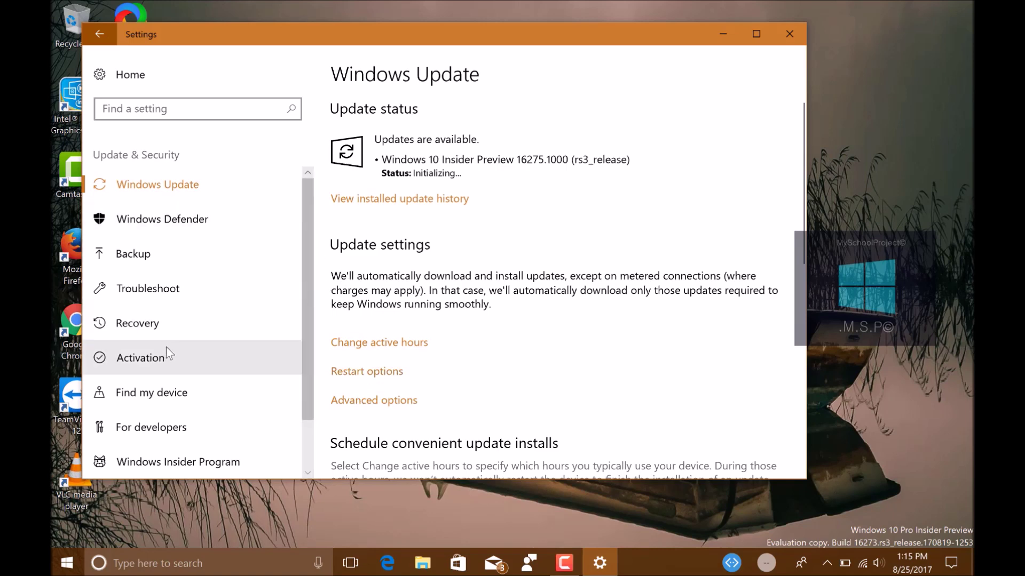
# Refresh the update status by viewing the Activation page, returning to the Settings home and reopening Update & Security.
pyautogui.click(246, 363)
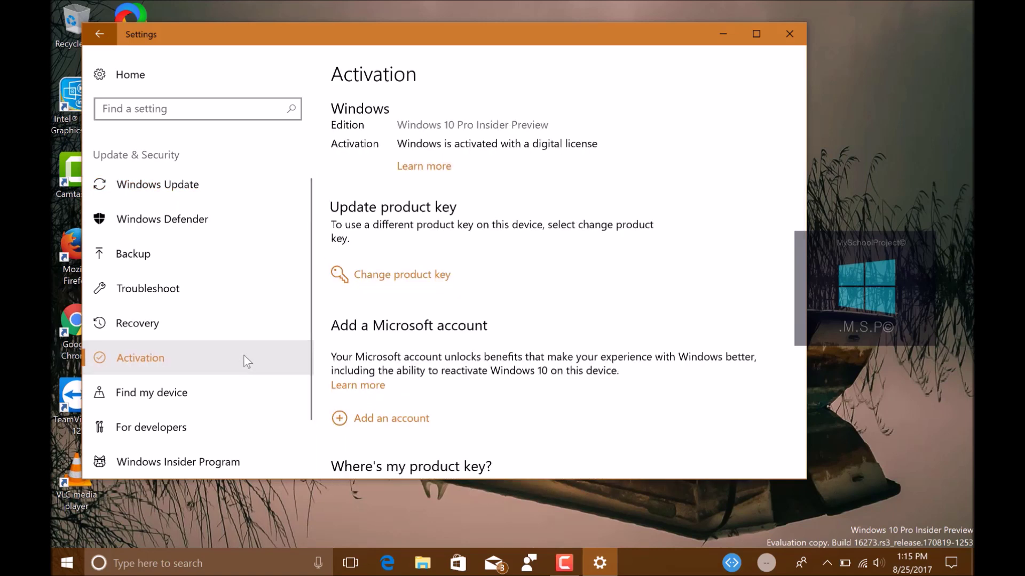
pyautogui.click(99, 35)
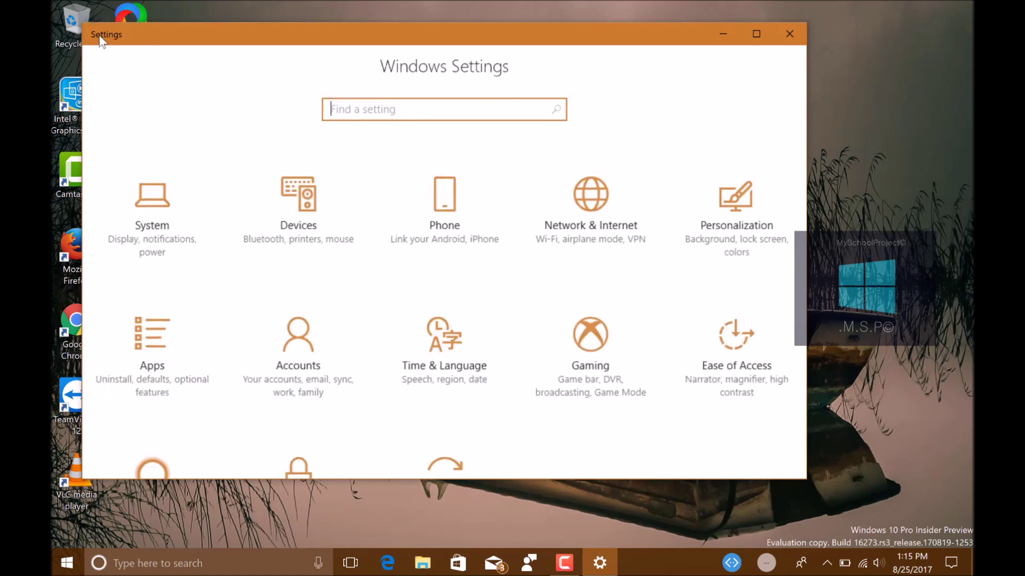
pyautogui.scroll(-3, 165, 237)
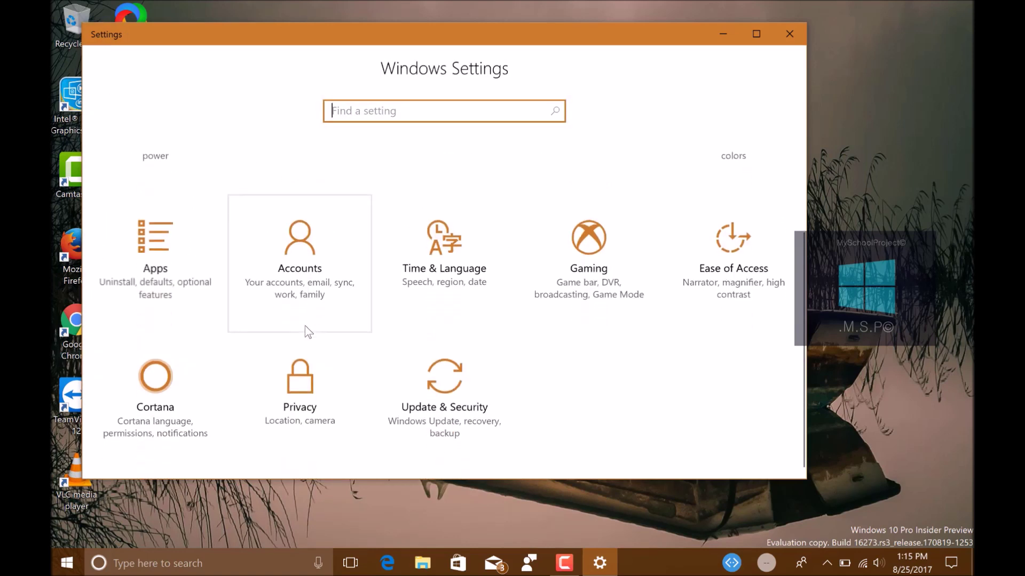
pyautogui.click(455, 414)
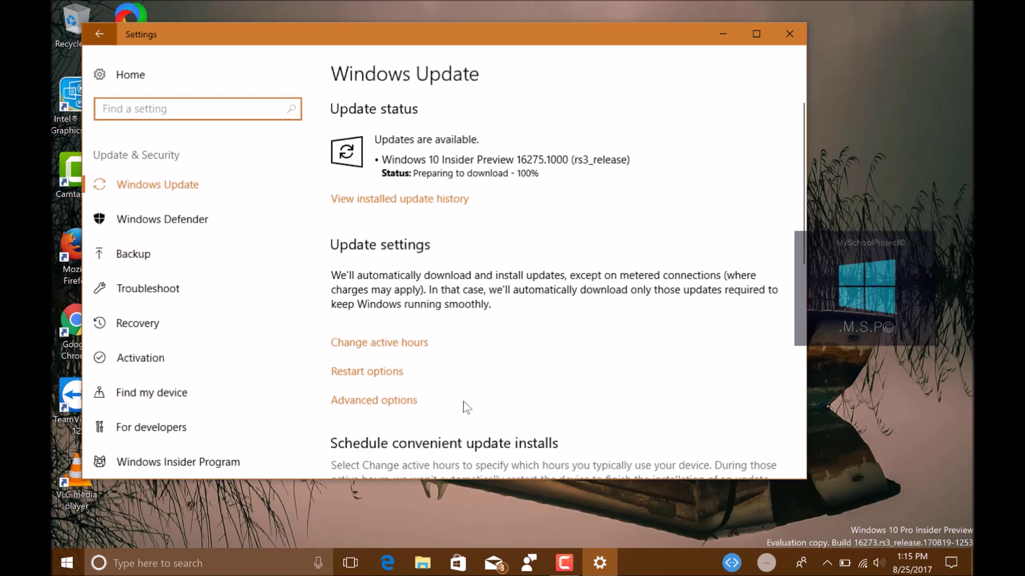
# Check the Insider Preview update's preparation status, then pause the screen recording while it progresses.
pyautogui.moveTo(413, 173); pyautogui.dragTo(546, 173)
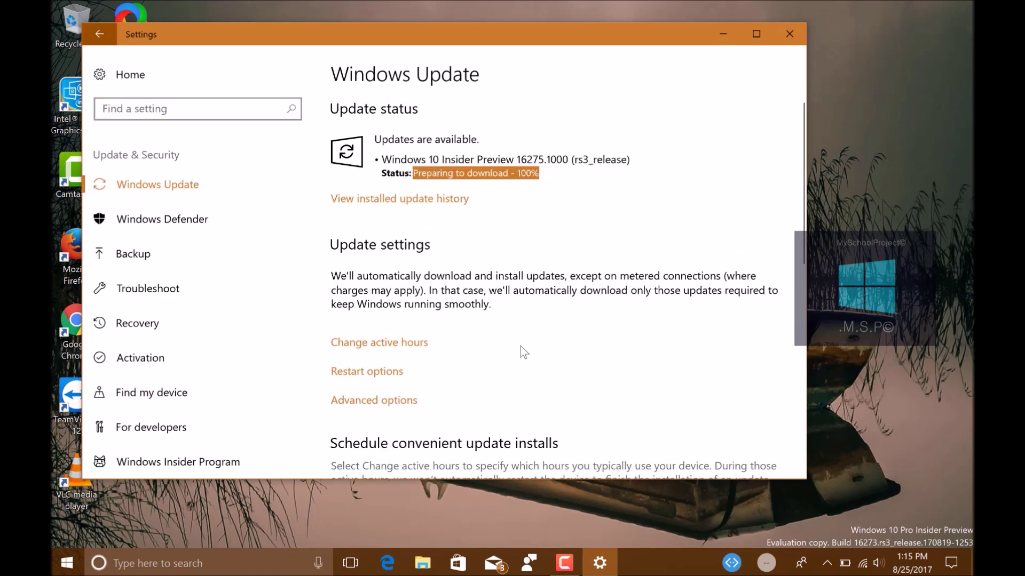
pyautogui.click(534, 194)
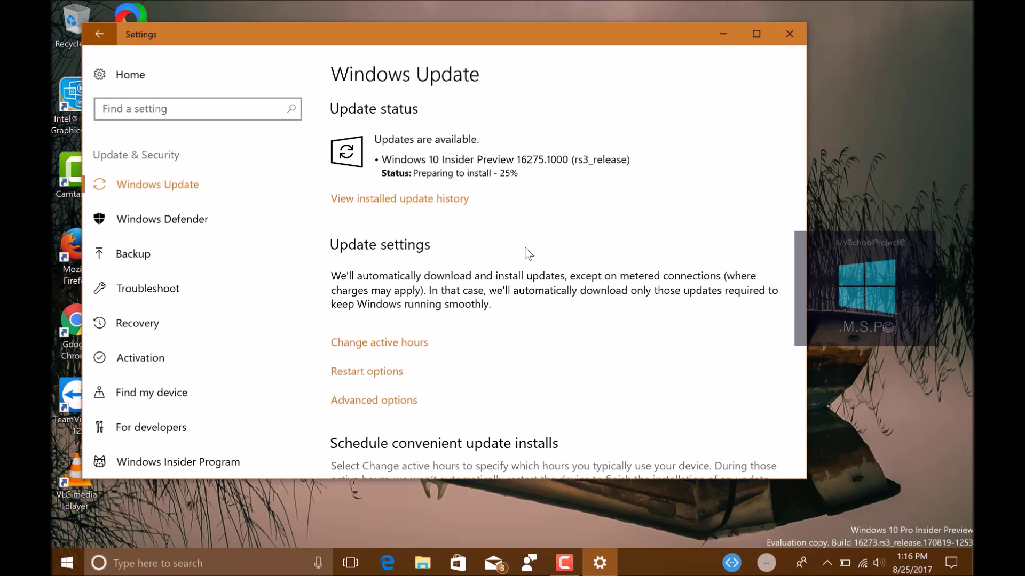
pyautogui.moveTo(413, 173); pyautogui.dragTo(527, 173)
pyautogui.moveTo(413, 173); pyautogui.dragTo(526, 178)
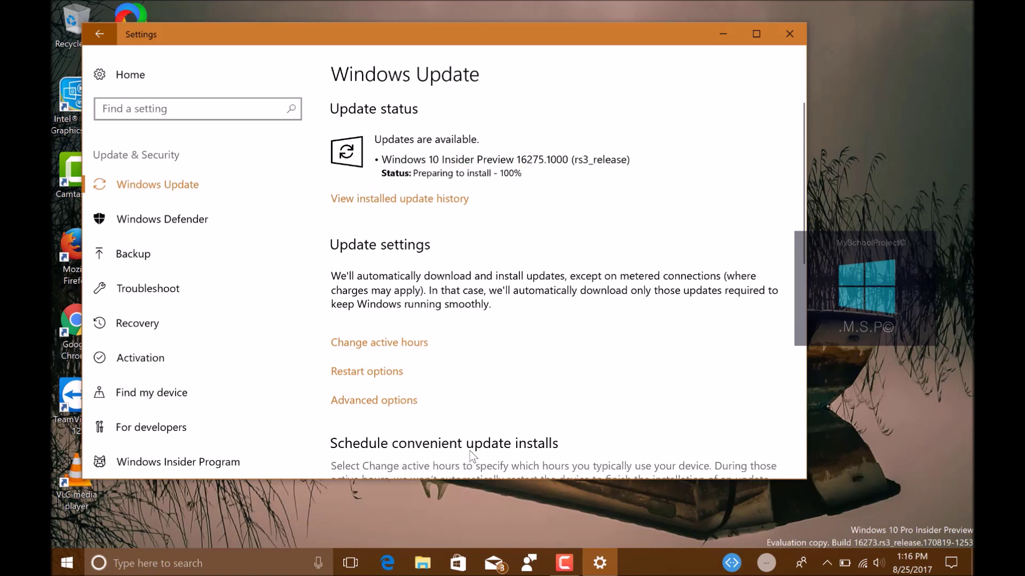
pyautogui.click(564, 562)
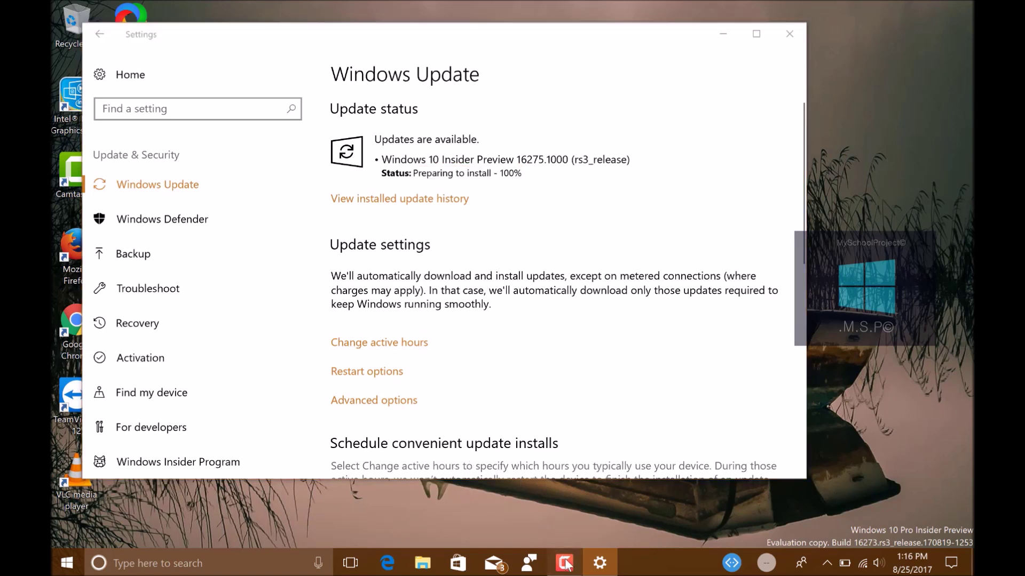
pyautogui.click(926, 517)
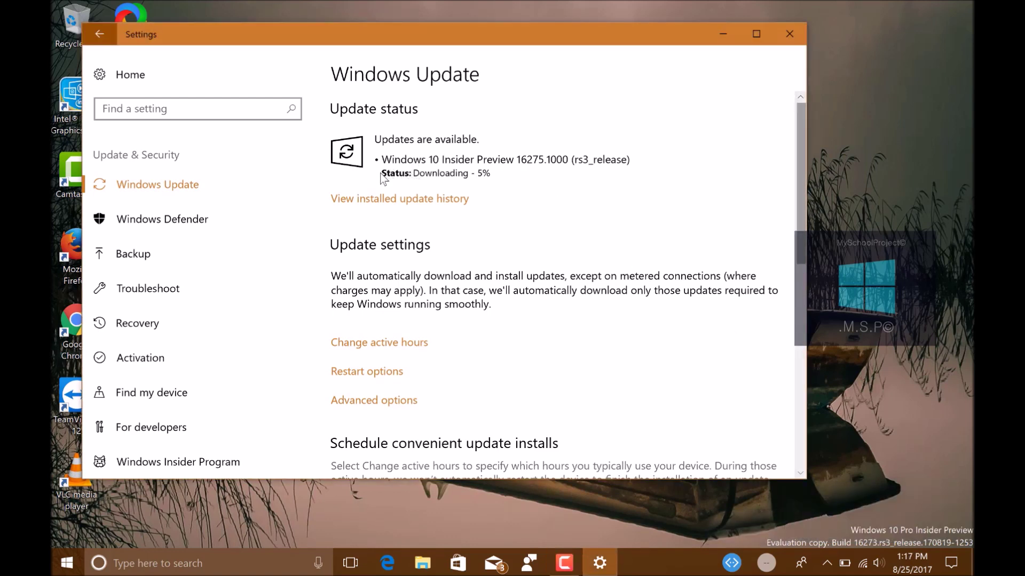
# Check the update's download status twice, pausing the screen recording after each check.
pyautogui.moveTo(490, 177); pyautogui.dragTo(378, 172)
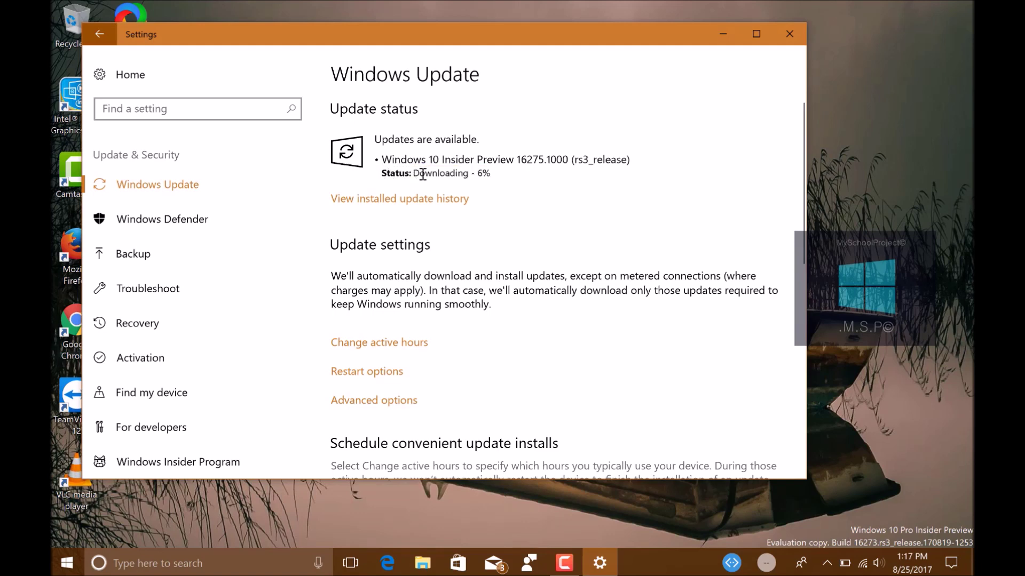
pyautogui.moveTo(414, 174); pyautogui.dragTo(499, 175)
pyautogui.moveTo(477, 174)
pyautogui.mouseDown()
pyautogui.moveTo(488, 175)
pyautogui.moveTo(419, 174)
pyautogui.moveTo(476, 192)
pyautogui.mouseUp()
pyautogui.moveTo(416, 173); pyautogui.dragTo(490, 175)
pyautogui.click(573, 224)
pyautogui.click(564, 562)
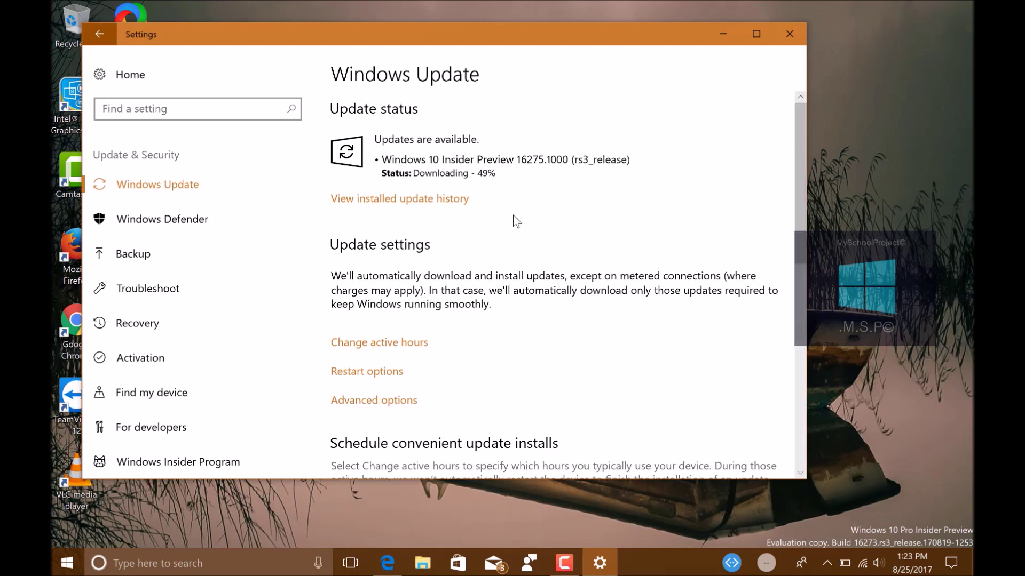
pyautogui.tripleClick(482, 172)
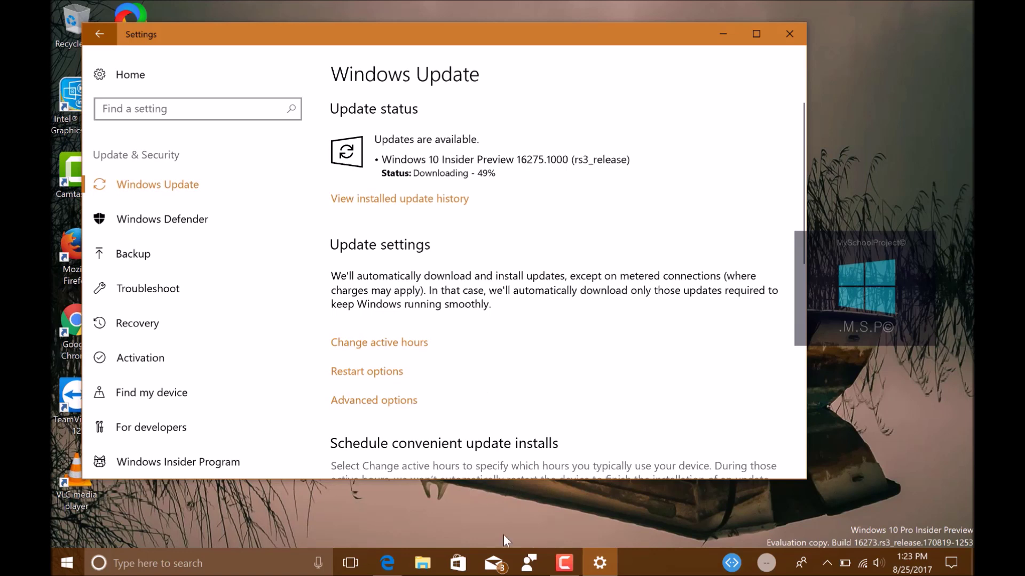
pyautogui.click(564, 563)
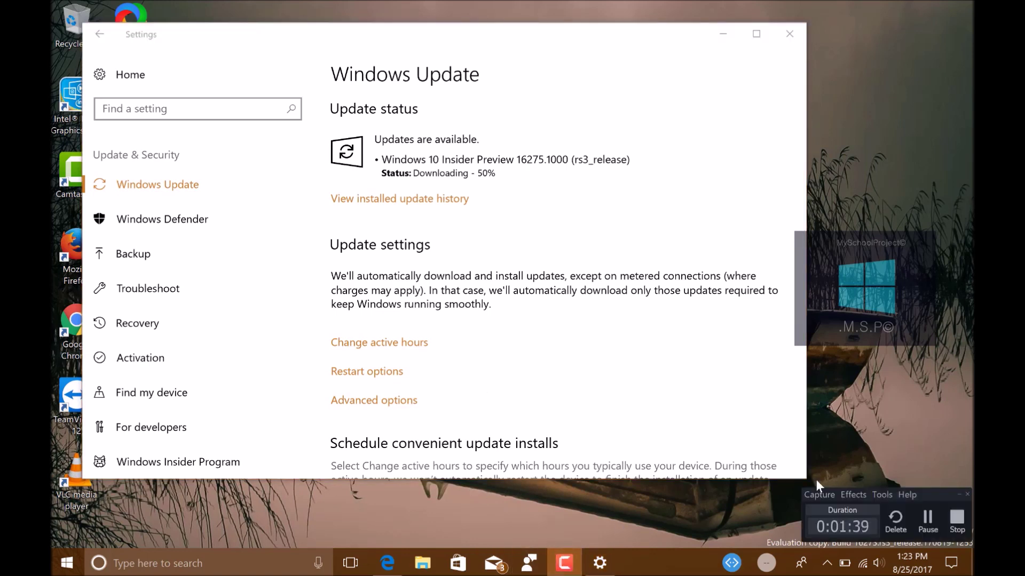
pyautogui.click(929, 520)
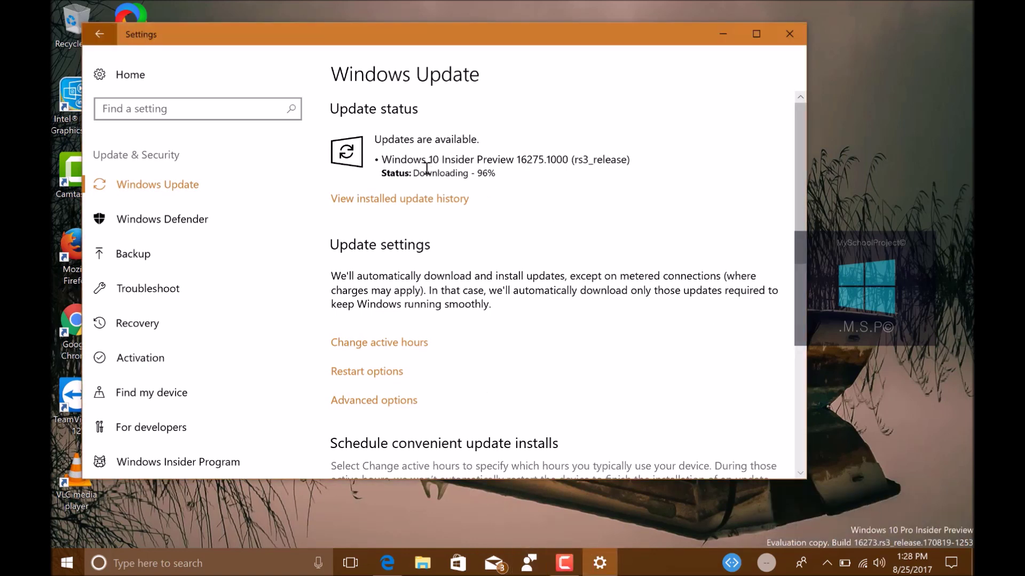
# Follow the update's status from download into installation, pausing the screen recording between checks.
pyautogui.moveTo(415, 174); pyautogui.dragTo(504, 178)
pyautogui.click(517, 239)
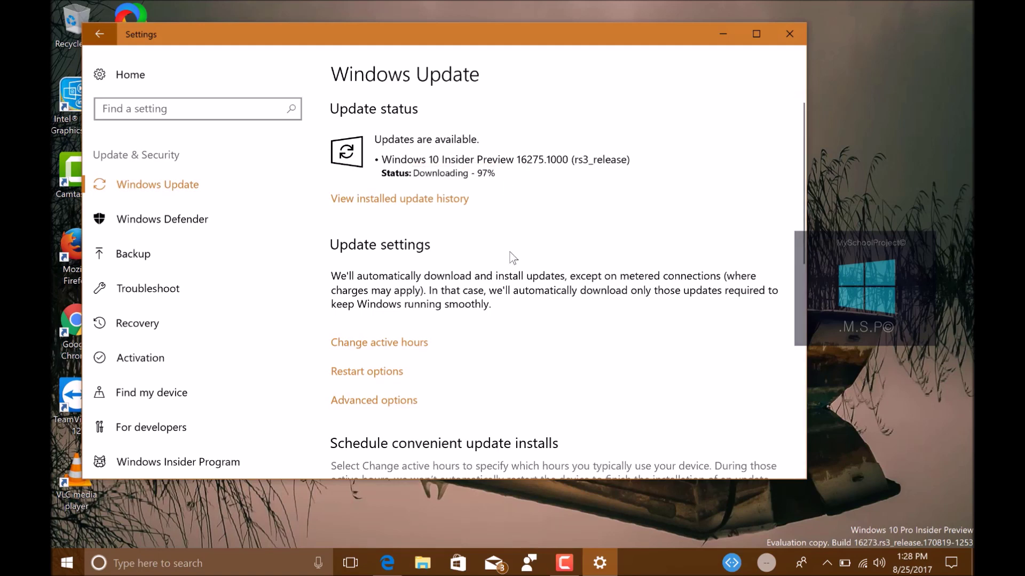
pyautogui.click(565, 563)
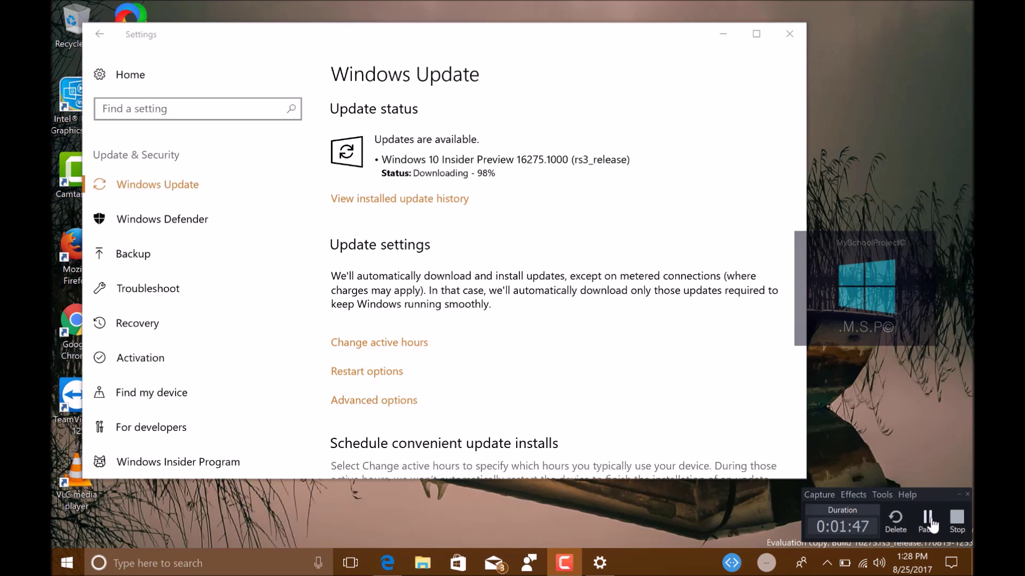
pyautogui.click(928, 519)
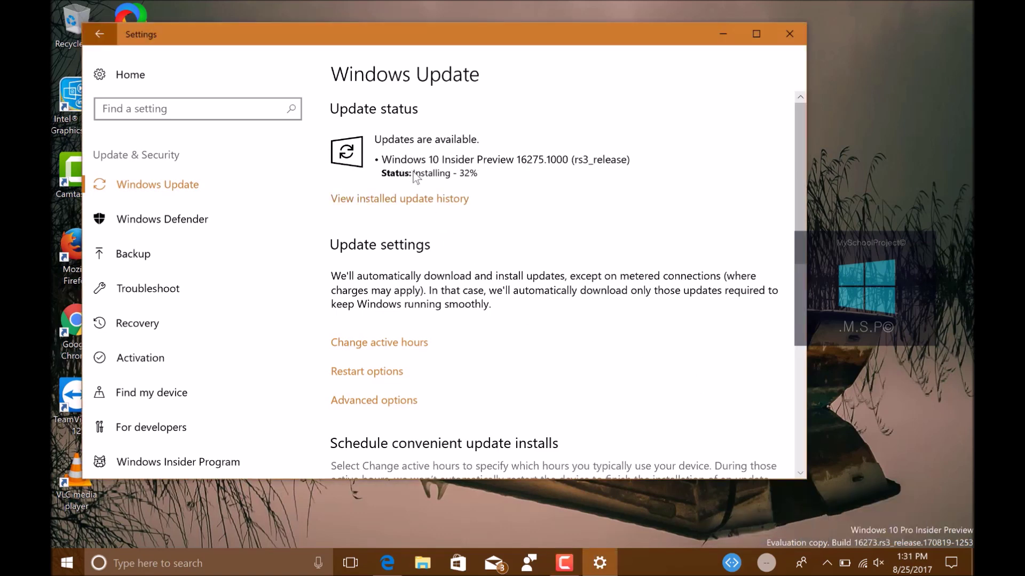
pyautogui.moveTo(413, 173); pyautogui.dragTo(480, 171)
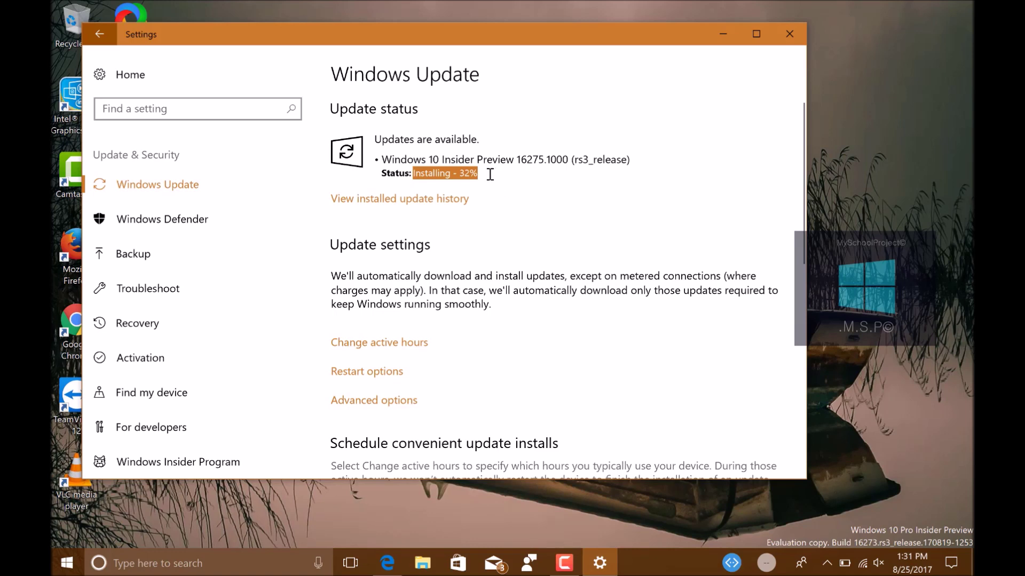
pyautogui.click(490, 174)
pyautogui.click(564, 562)
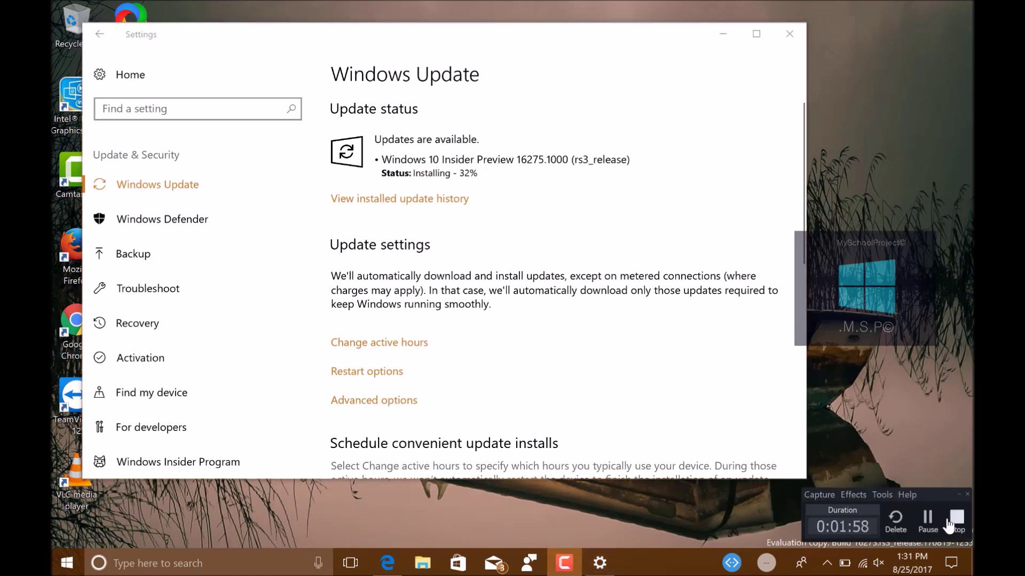
pyautogui.click(929, 525)
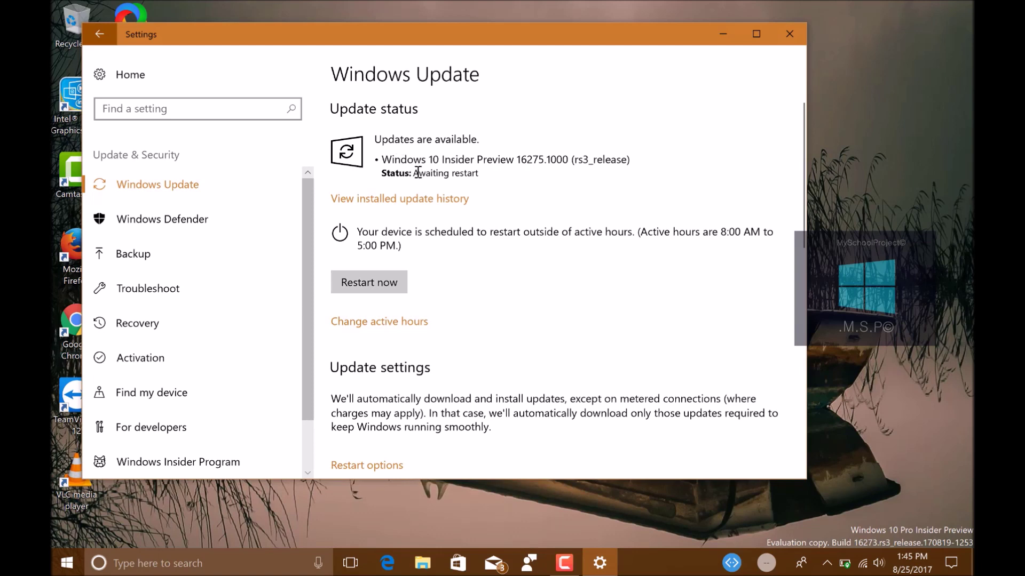
# Check the update status beside the pending restart notice, then bring up the screen recorder.
pyautogui.moveTo(412, 174); pyautogui.dragTo(485, 177)
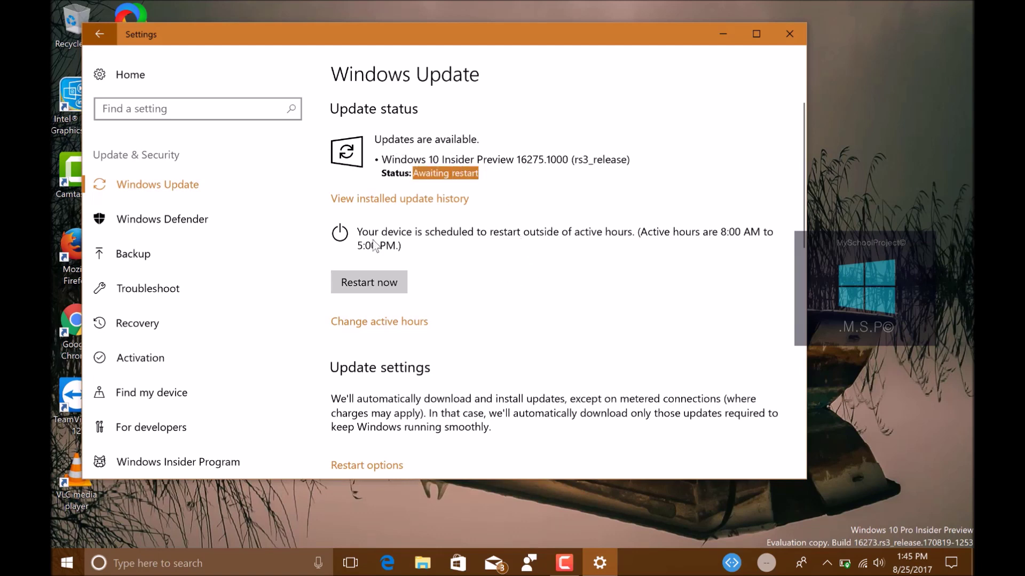
pyautogui.click(456, 265)
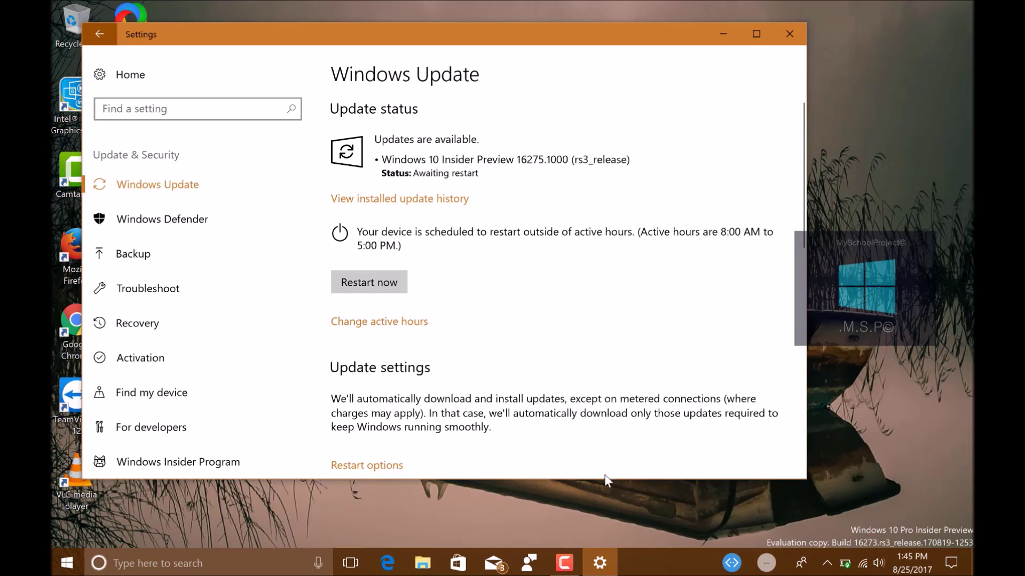
pyautogui.click(564, 566)
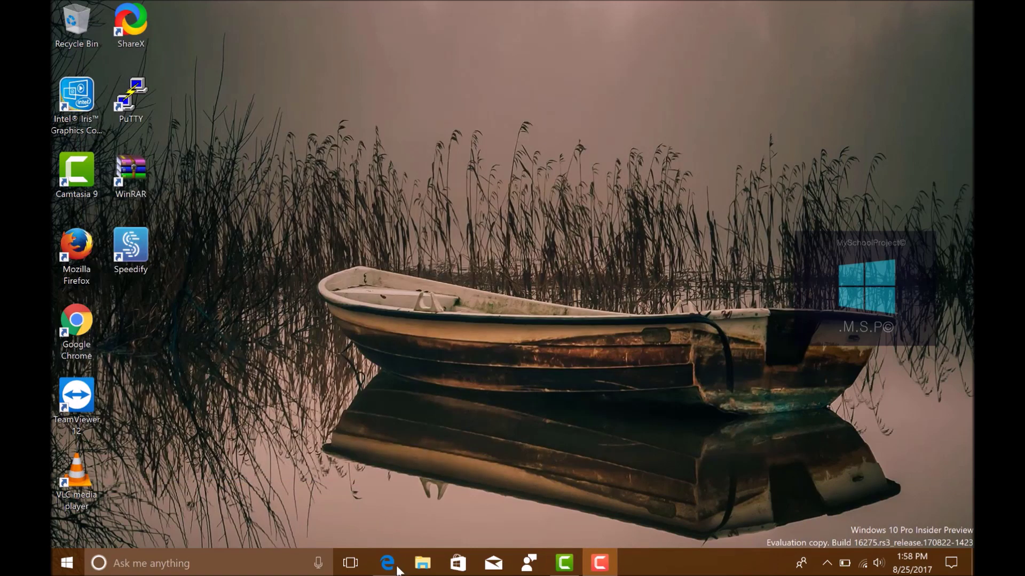
# Open the Build 16275 announcement in Microsoft Edge, highlight its title and read the introduction and language availability note.
pyautogui.click(398, 570)
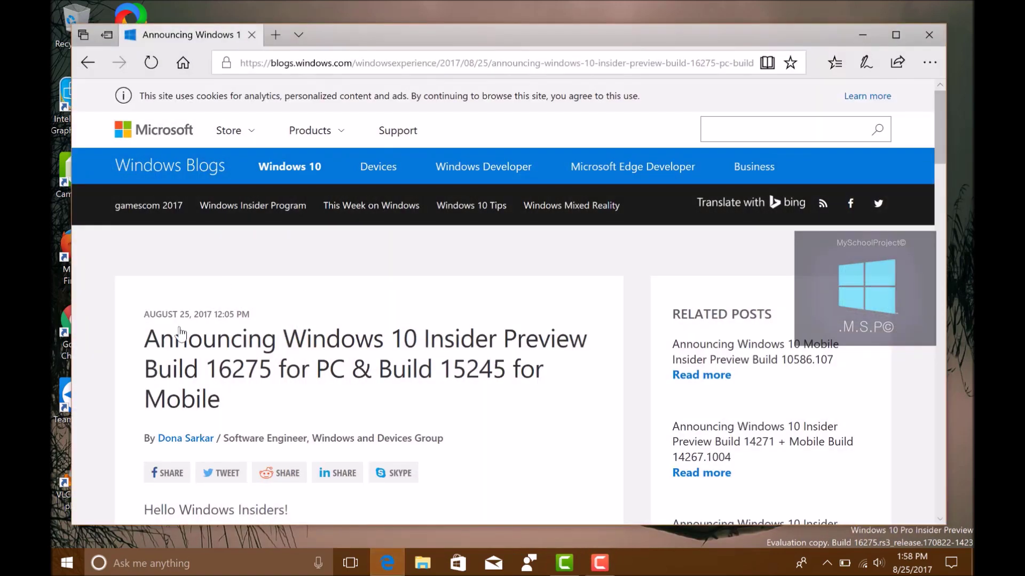
pyautogui.moveTo(143, 340); pyautogui.dragTo(280, 410)
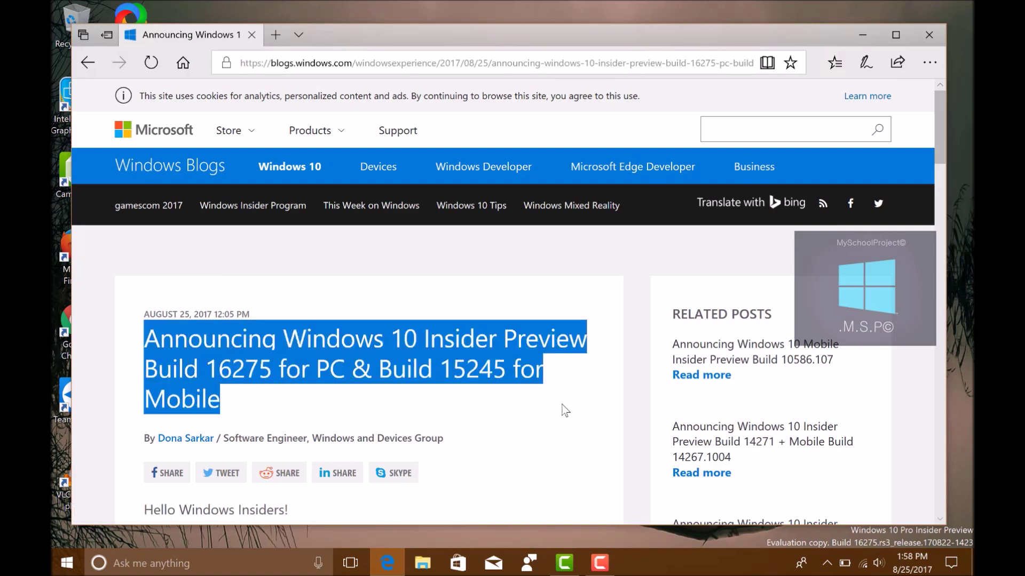
pyautogui.click(275, 404)
pyautogui.scroll(-5, 403, 367)
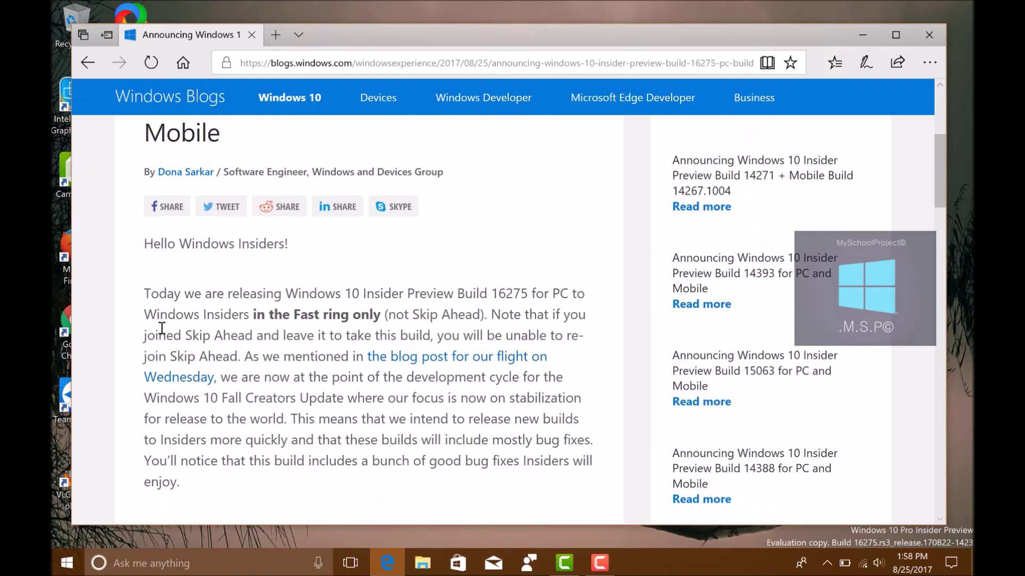
pyautogui.scroll(-1, 172, 327)
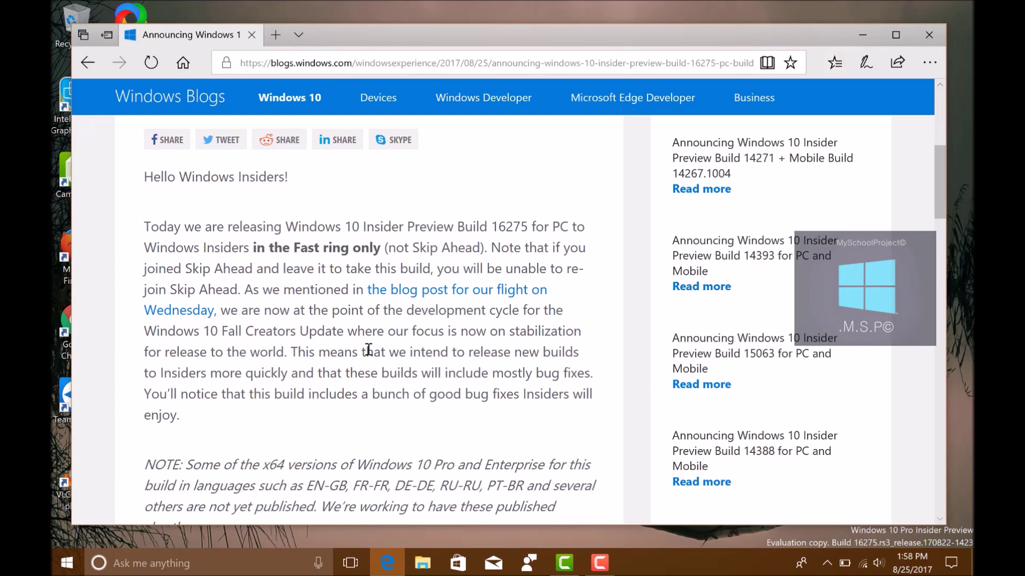
pyautogui.scroll(-5, 376, 347)
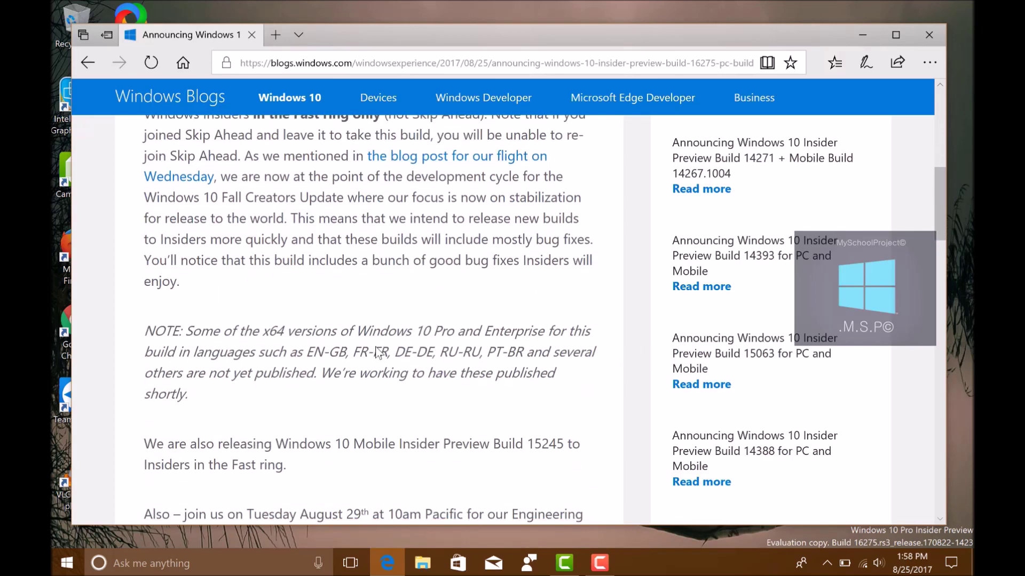
# Highlight the "General changes, improvements, and fixes for PC" heading and read through the PC fixes.
pyautogui.scroll(-2, 378, 352)
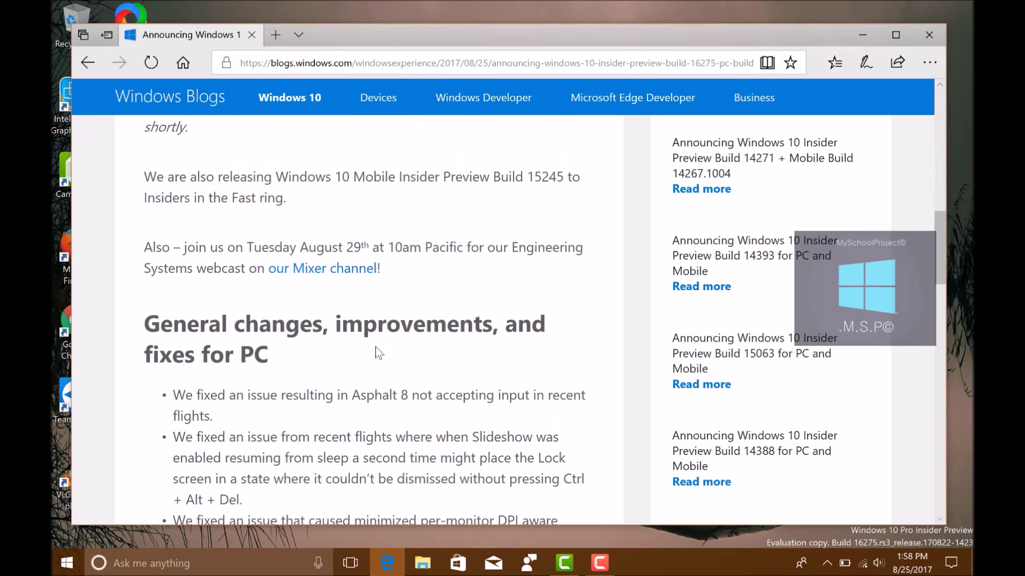
pyautogui.scroll(-1, 376, 350)
pyautogui.moveTo(153, 259); pyautogui.dragTo(344, 302)
pyautogui.click(350, 294)
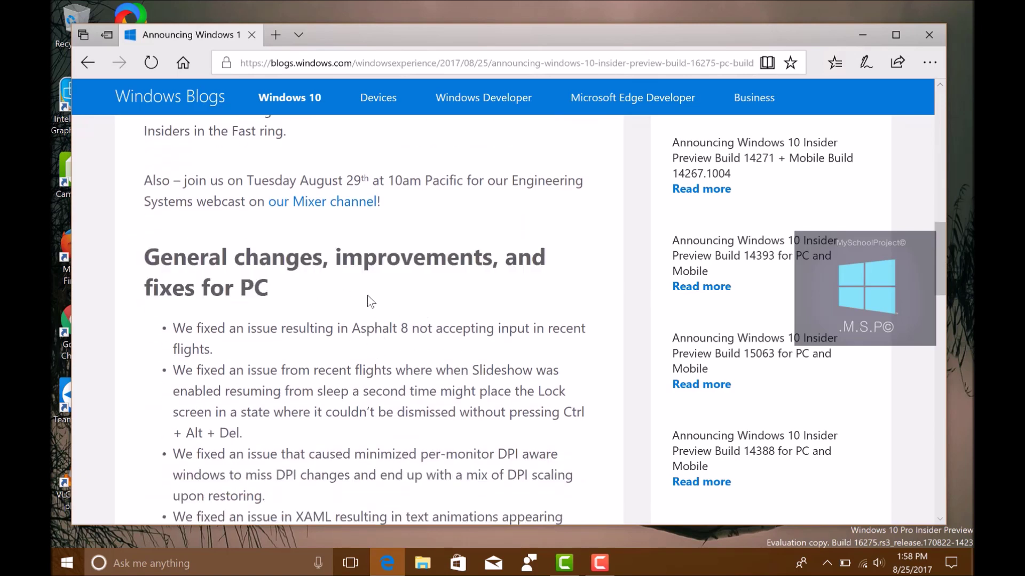
pyautogui.scroll(-6, 353, 298)
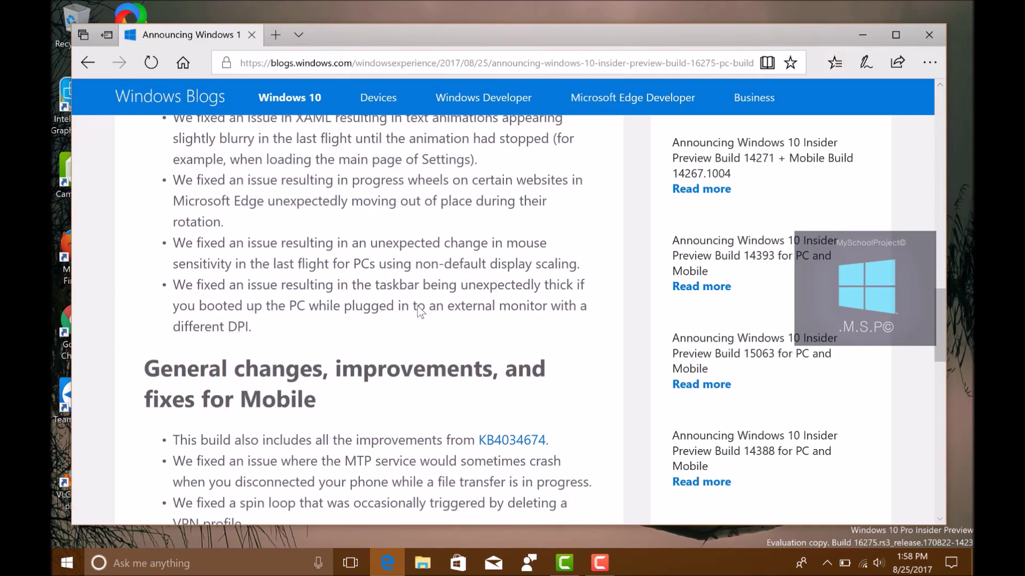
# Highlight the "General changes, improvements, and fixes for Mobile" heading and read through the Mobile fixes.
pyautogui.scroll(-1, 320, 282)
pyautogui.moveTo(147, 296); pyautogui.dragTo(375, 346)
pyautogui.click(375, 344)
pyautogui.scroll(-1, 373, 340)
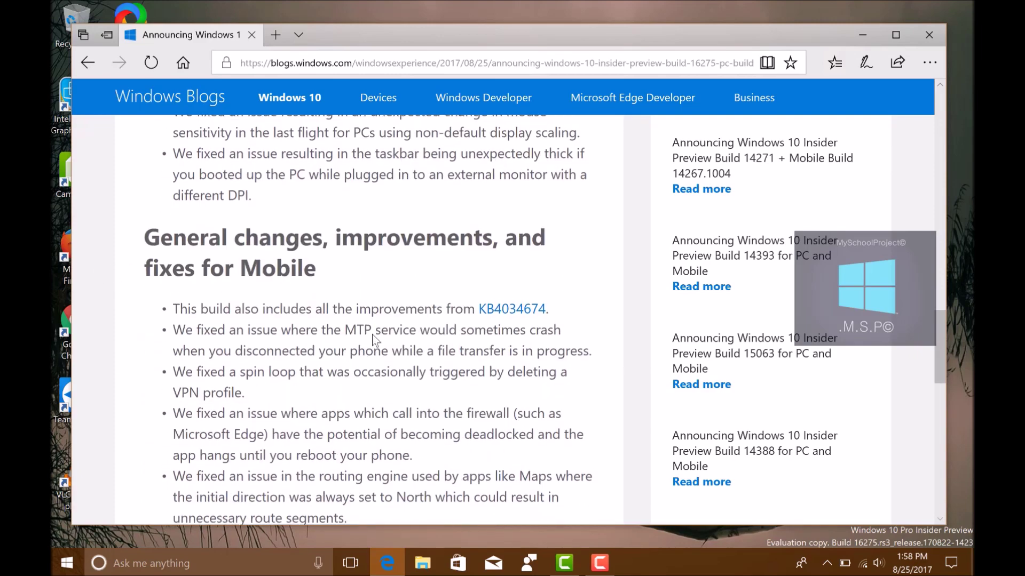
pyautogui.scroll(-8, 374, 342)
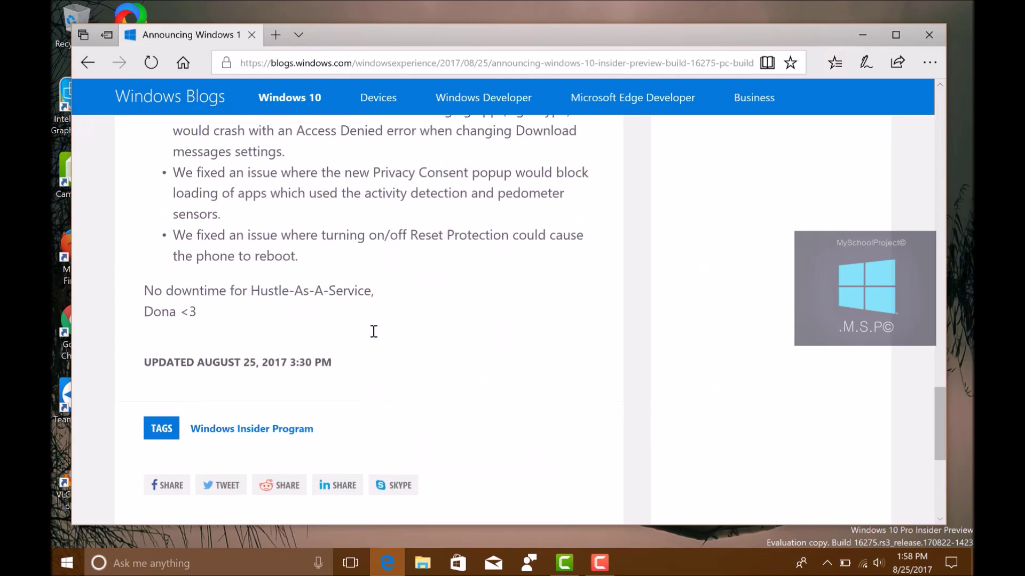
# Highlight the announcement's closing sign-off, close the browser and pause the screen recording.
pyautogui.moveTo(143, 290); pyautogui.dragTo(358, 315)
pyautogui.click(436, 349)
pyautogui.click(928, 34)
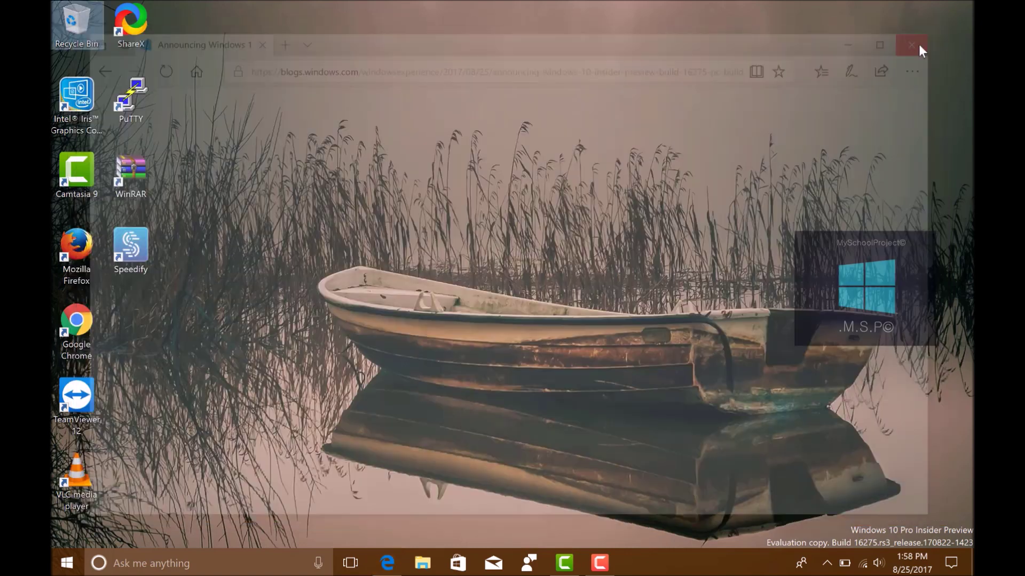
pyautogui.click(597, 563)
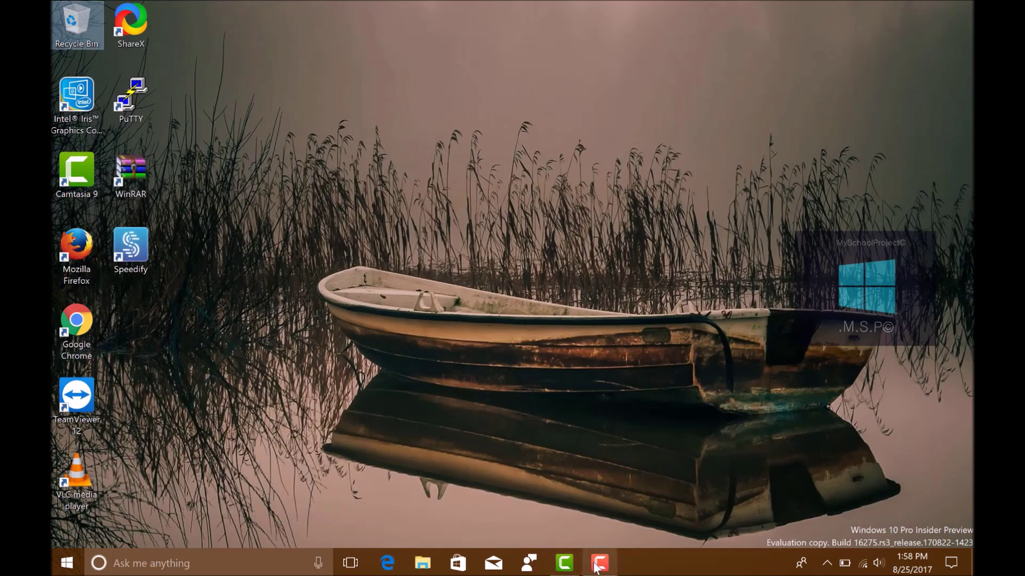
pyautogui.click(927, 520)
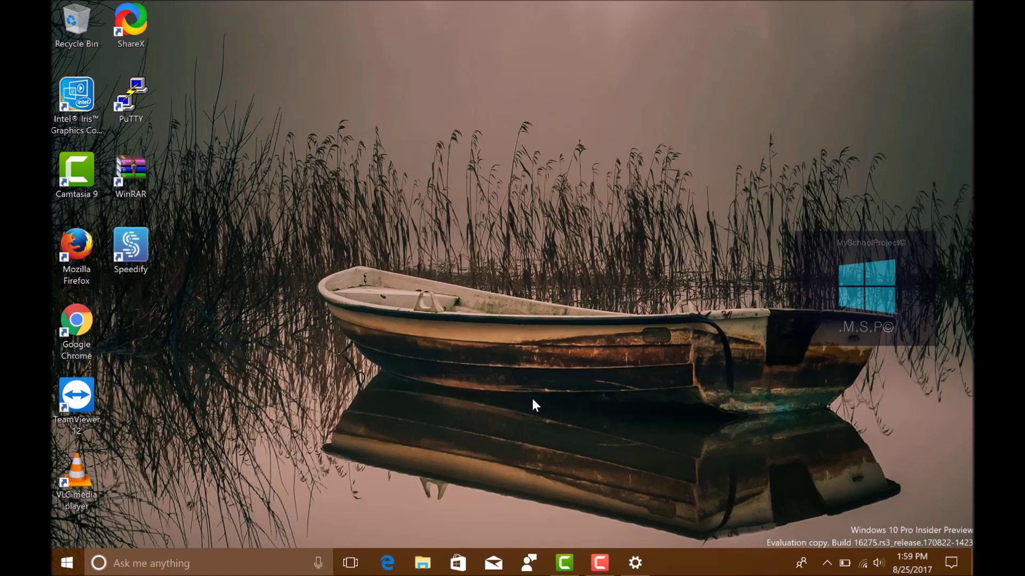
# Check the installed Windows build on the Settings About page and with the winver command.
pyautogui.click(643, 569)
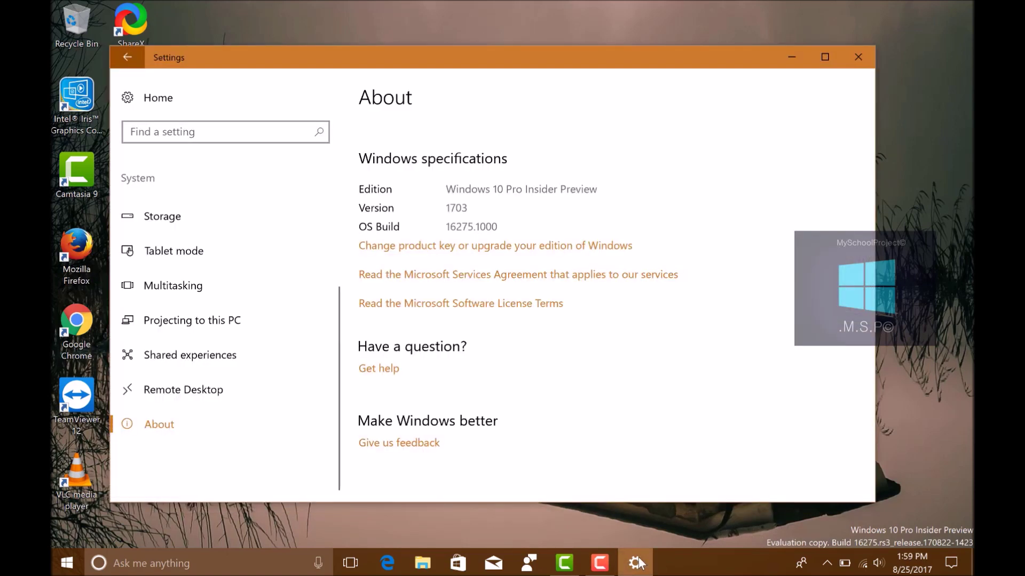
pyautogui.click(192, 98)
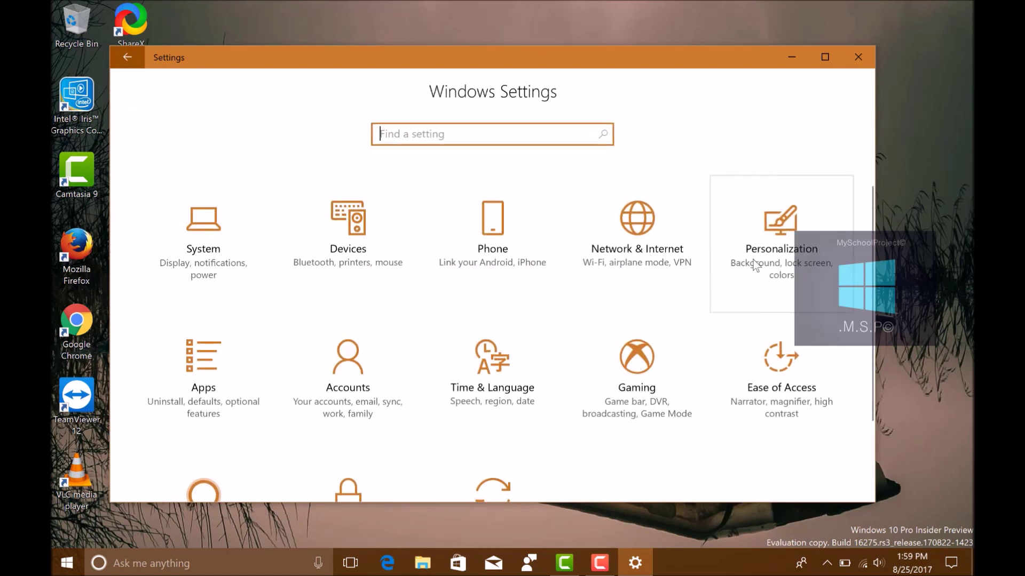
pyautogui.click(205, 570)
pyautogui.write('win')
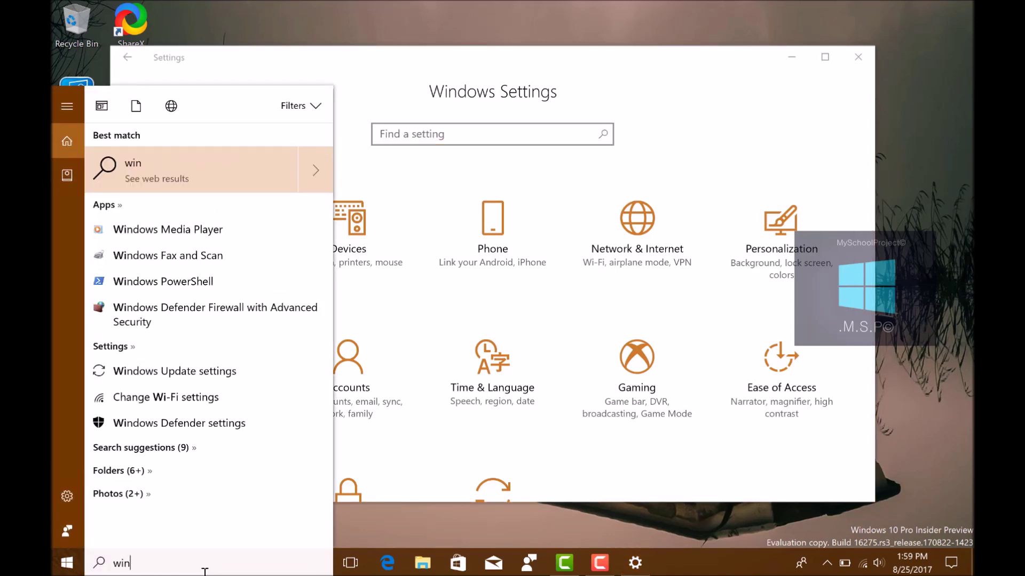
pyautogui.write('ver')
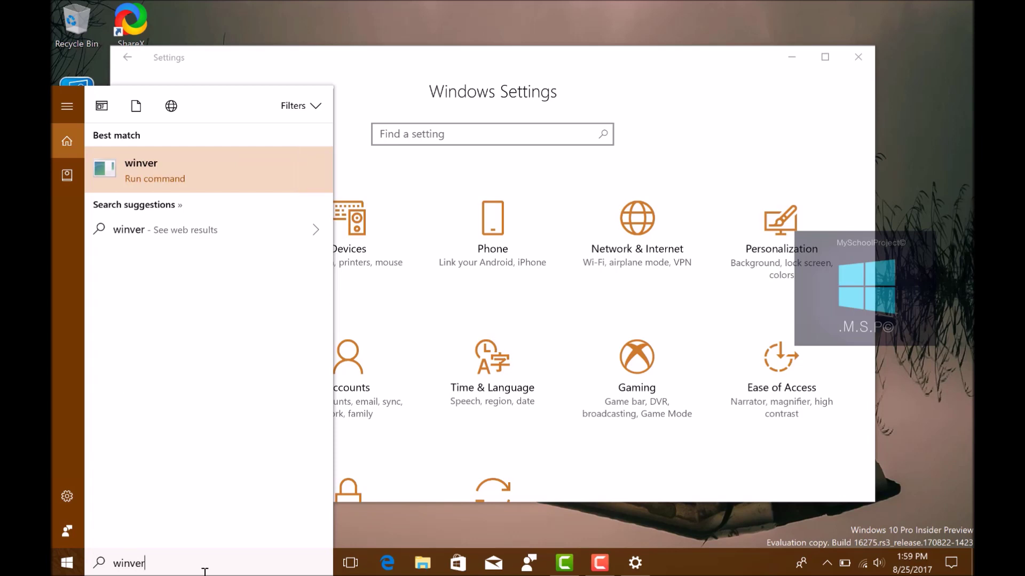
pyautogui.press('Return')
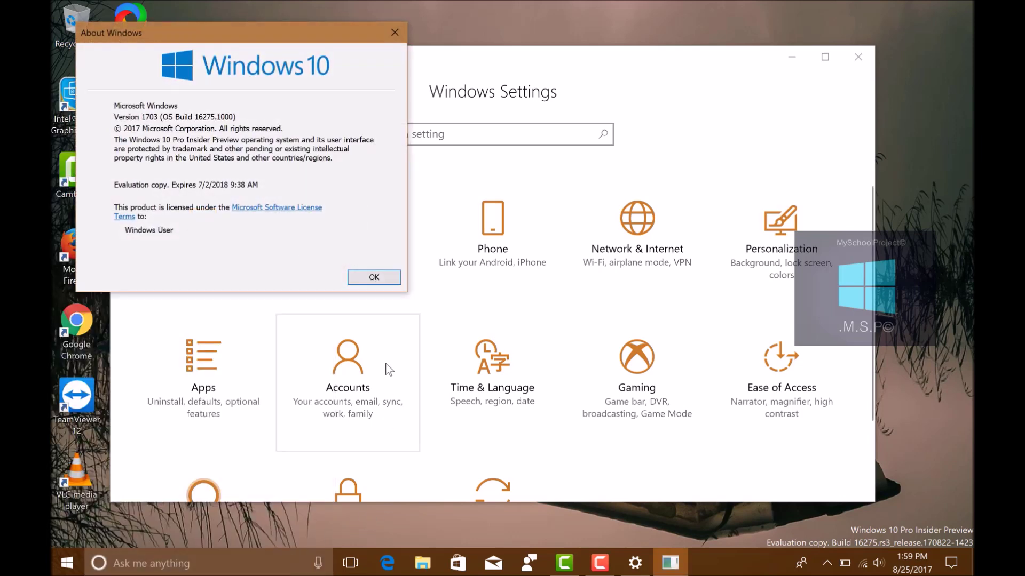
pyautogui.click(391, 277)
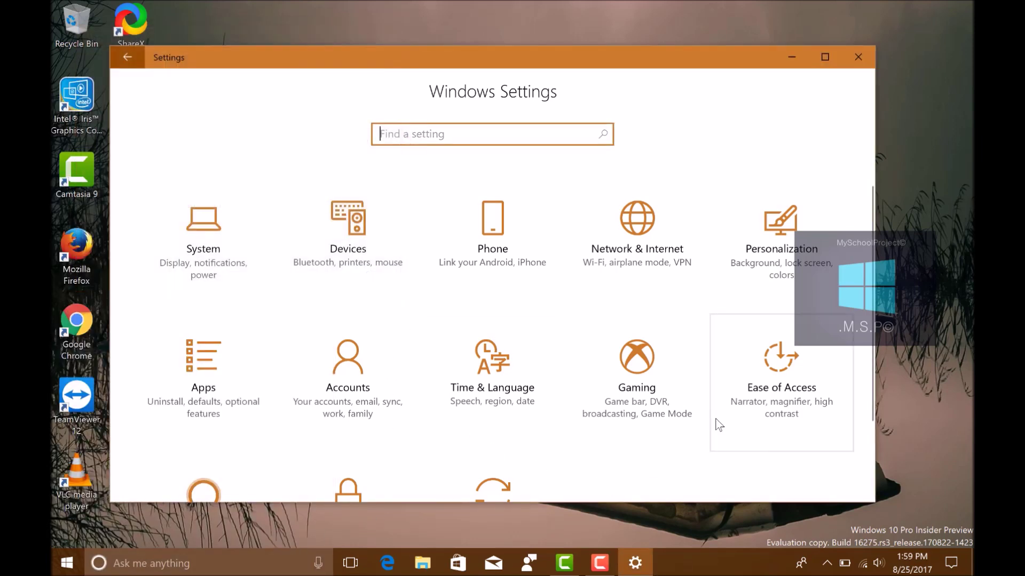
# Look through the Background personalization settings and set the default app mode to Dark in Colors.
pyautogui.click(737, 262)
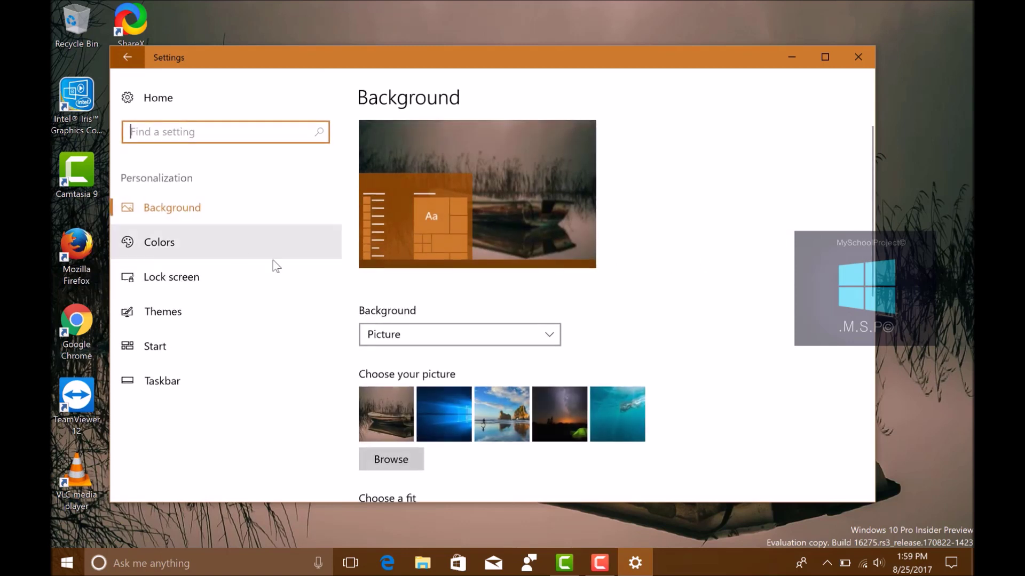
pyautogui.scroll(-8, 580, 278)
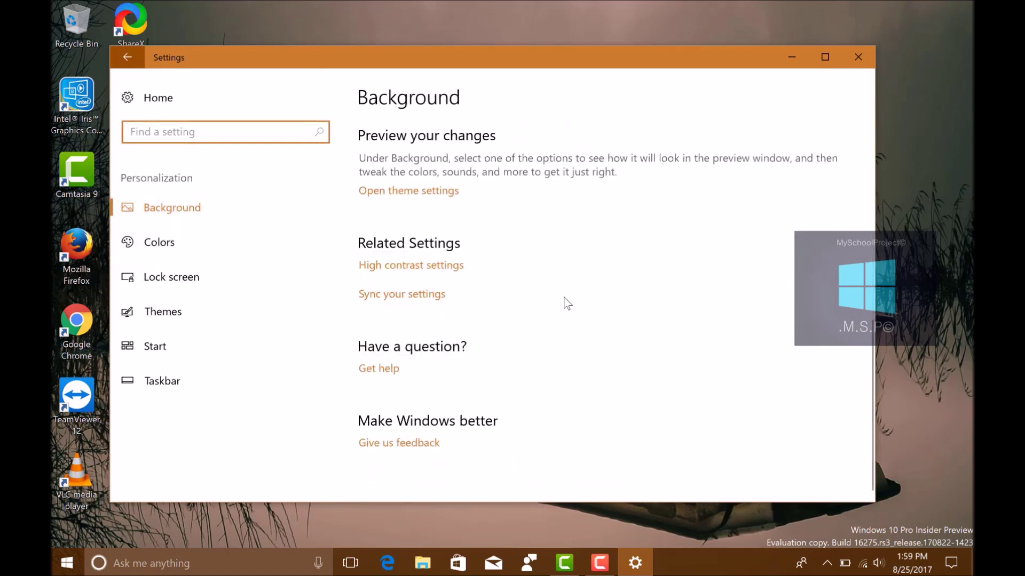
pyautogui.scroll(8, 557, 296)
pyautogui.click(180, 251)
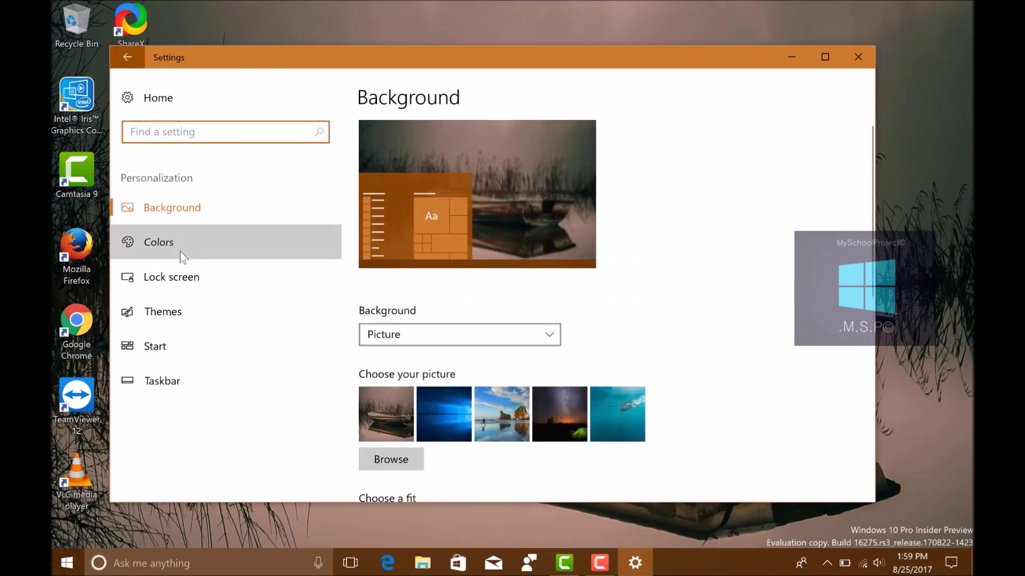
pyautogui.scroll(-10, 688, 340)
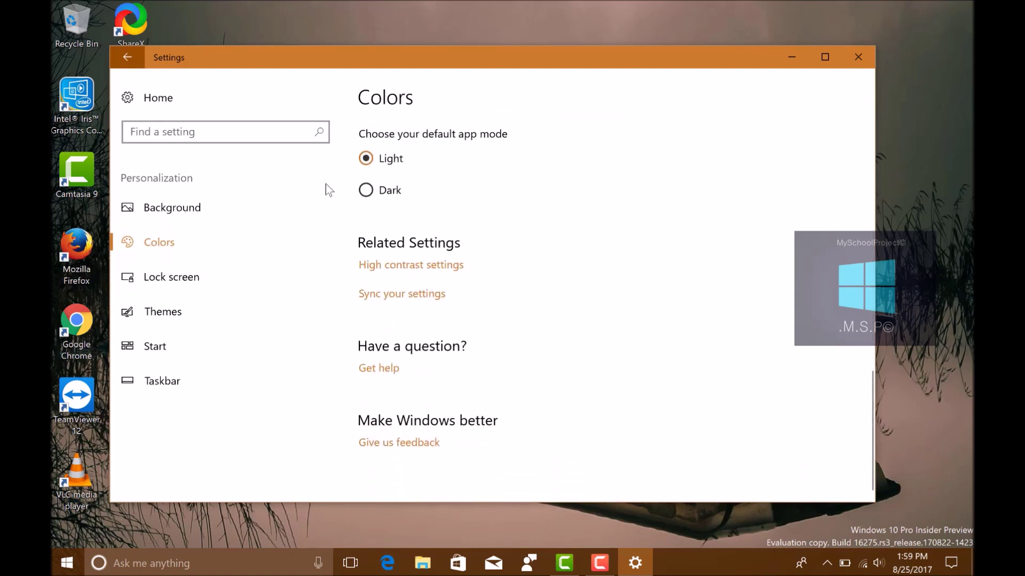
pyautogui.click(367, 190)
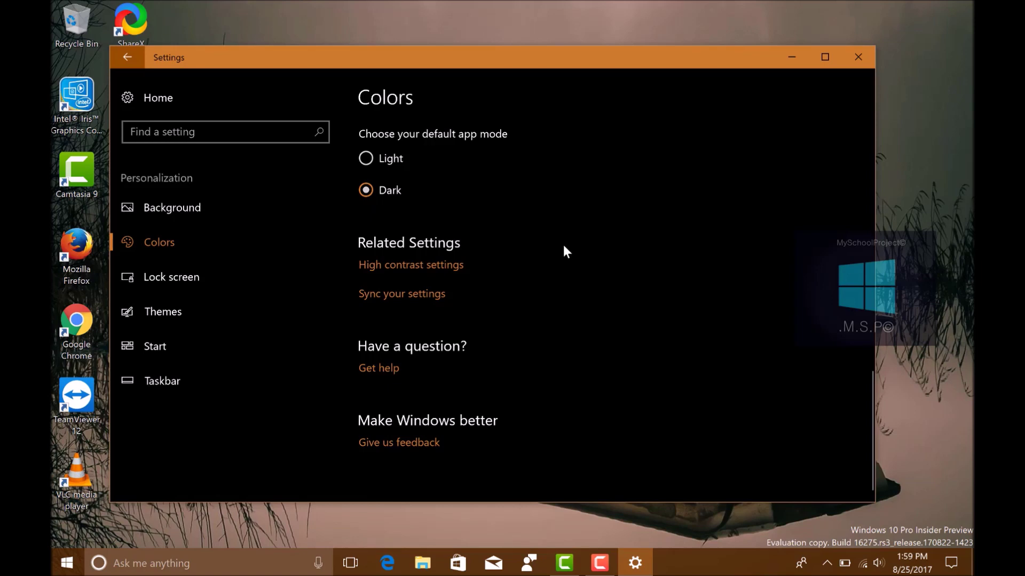
pyautogui.scroll(10, 549, 261)
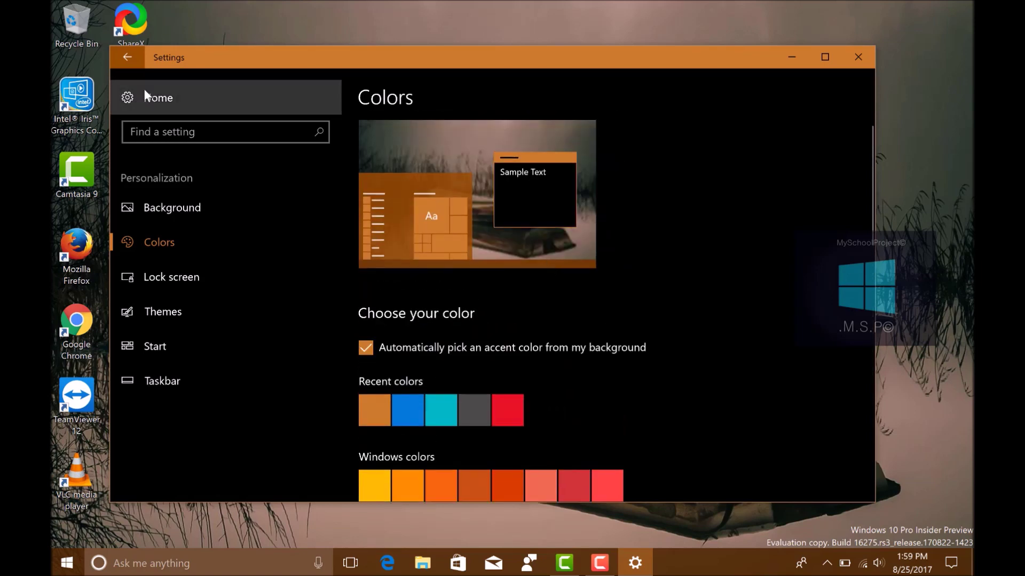
# Look over the categories on the Windows Settings home page in dark mode and close Settings.
pyautogui.click(144, 96)
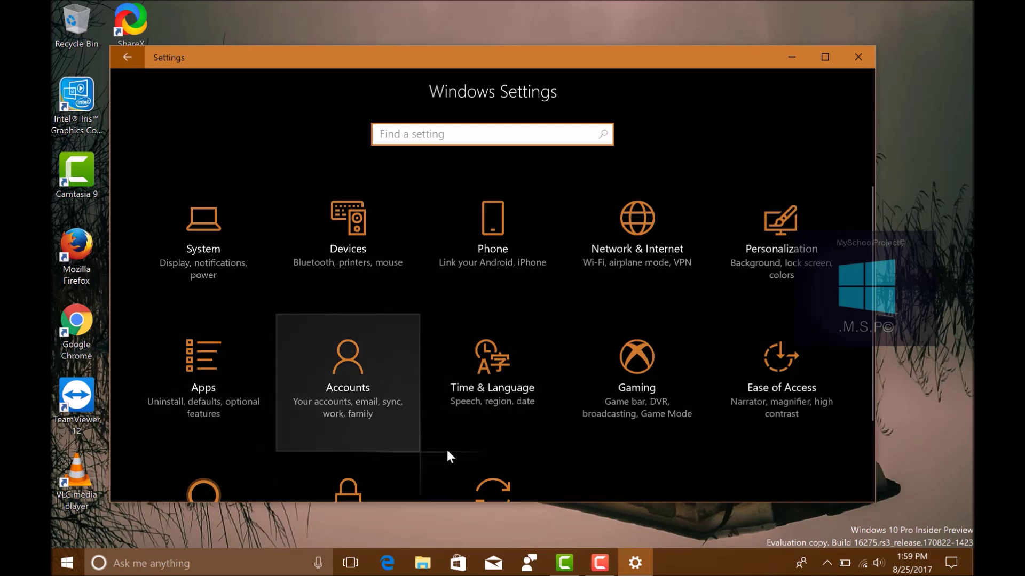
pyautogui.scroll(-2, 738, 417)
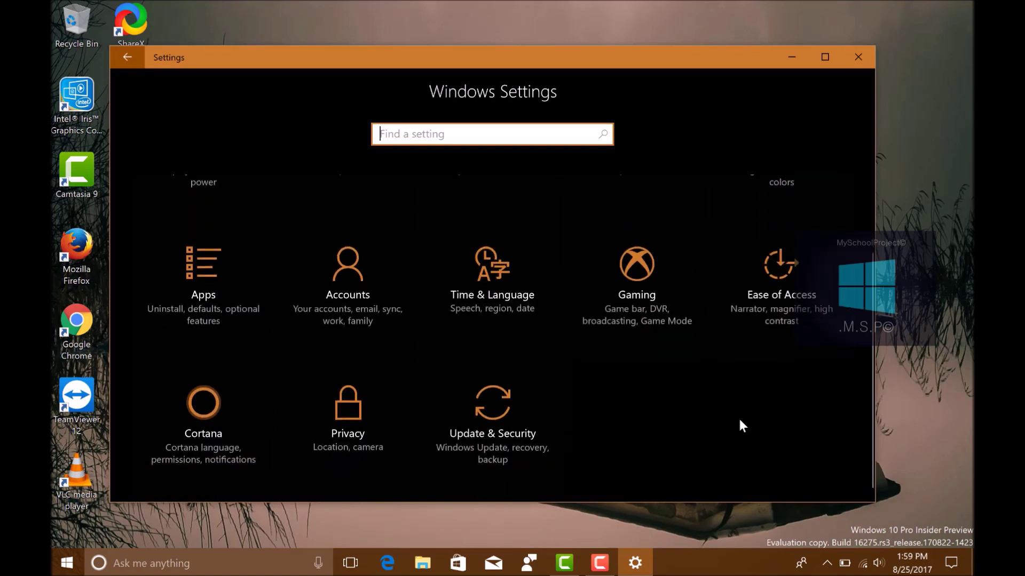
pyautogui.scroll(2, 803, 139)
pyautogui.click(858, 57)
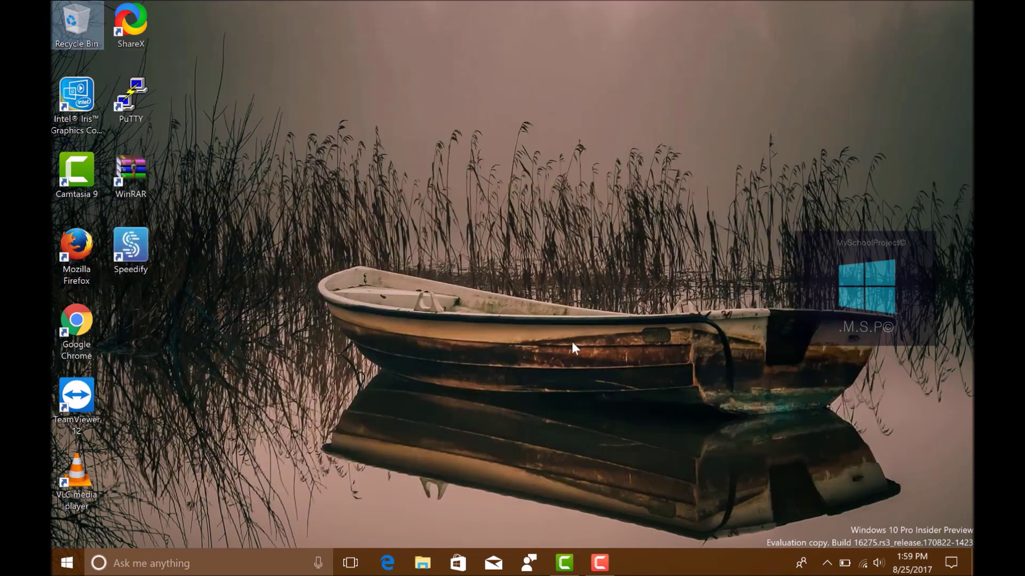
# Open the Store, extend its window down to the taskbar and display the Downloads and updates page.
pyautogui.click(458, 563)
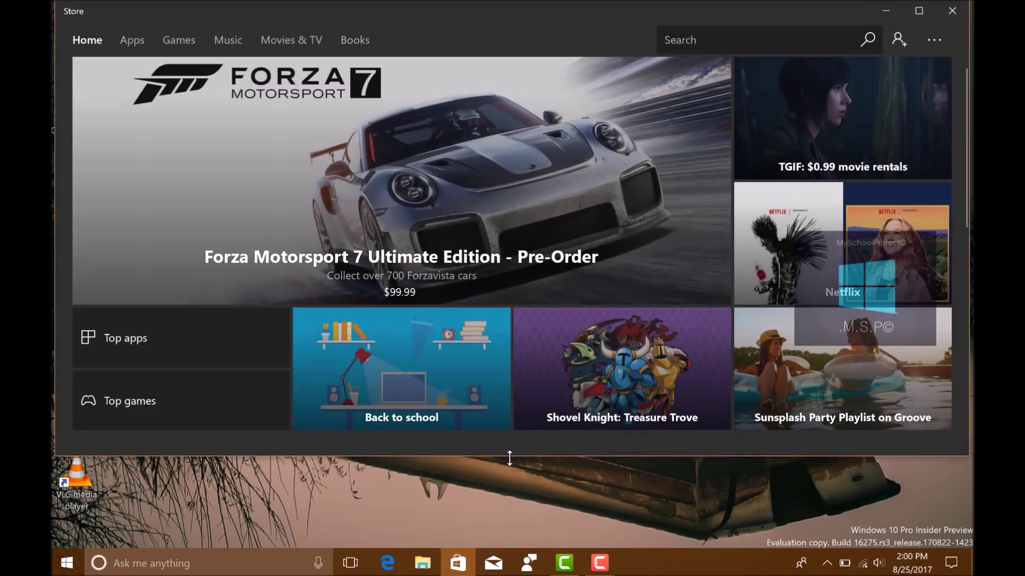
pyautogui.moveTo(509, 456); pyautogui.dragTo(511, 549)
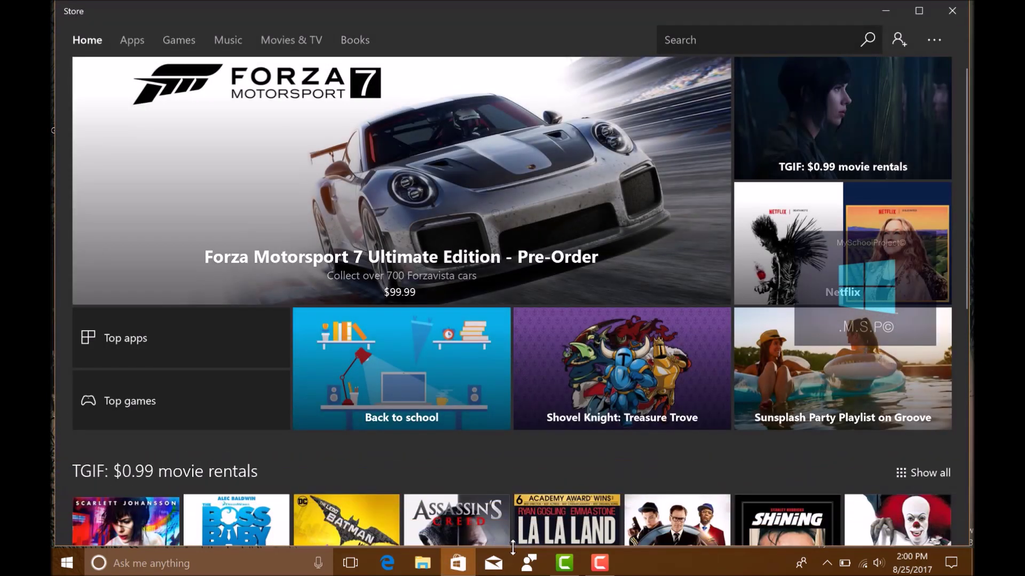
pyautogui.click(935, 39)
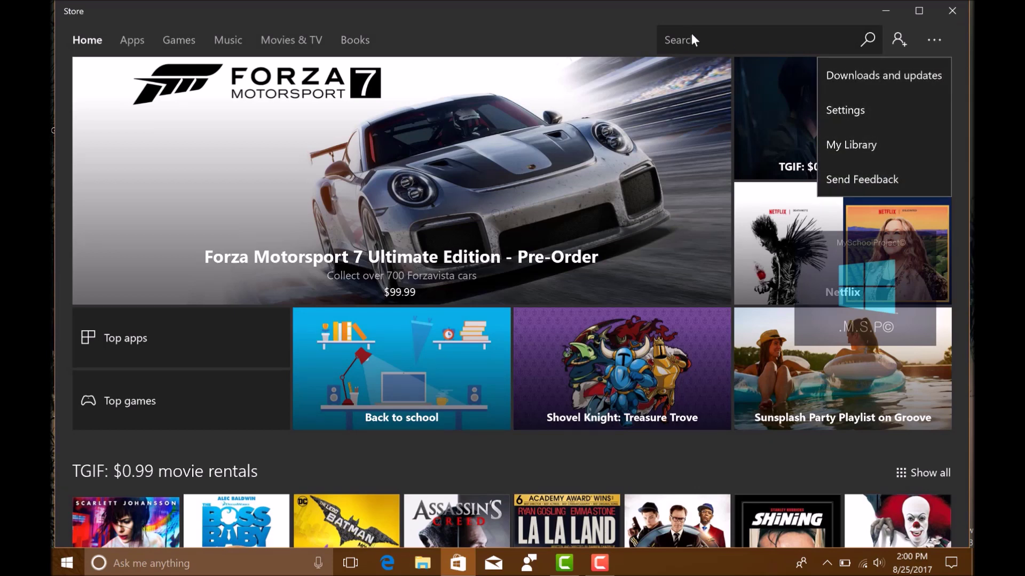
pyautogui.click(555, 29)
pyautogui.click(928, 46)
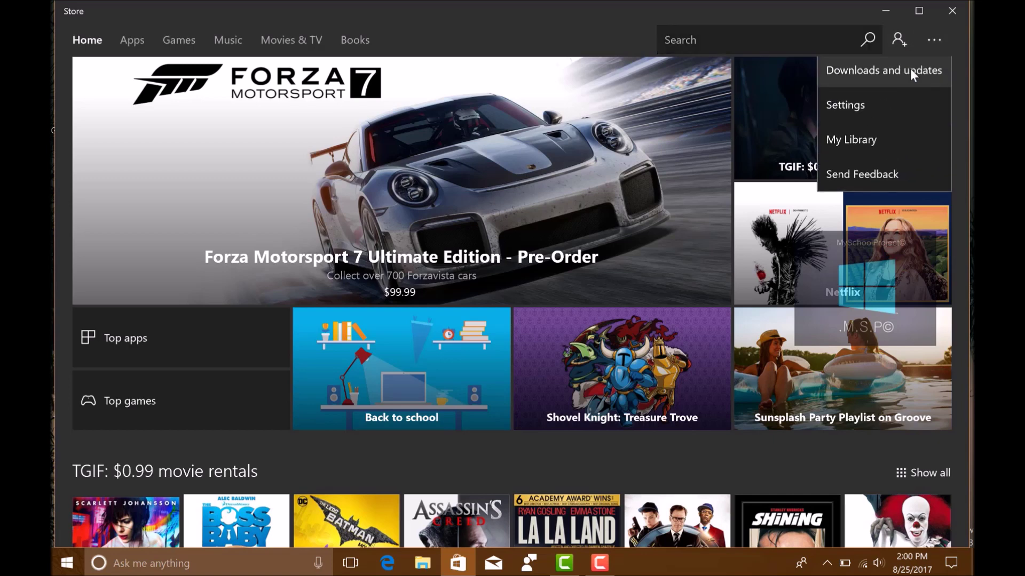
pyautogui.click(872, 68)
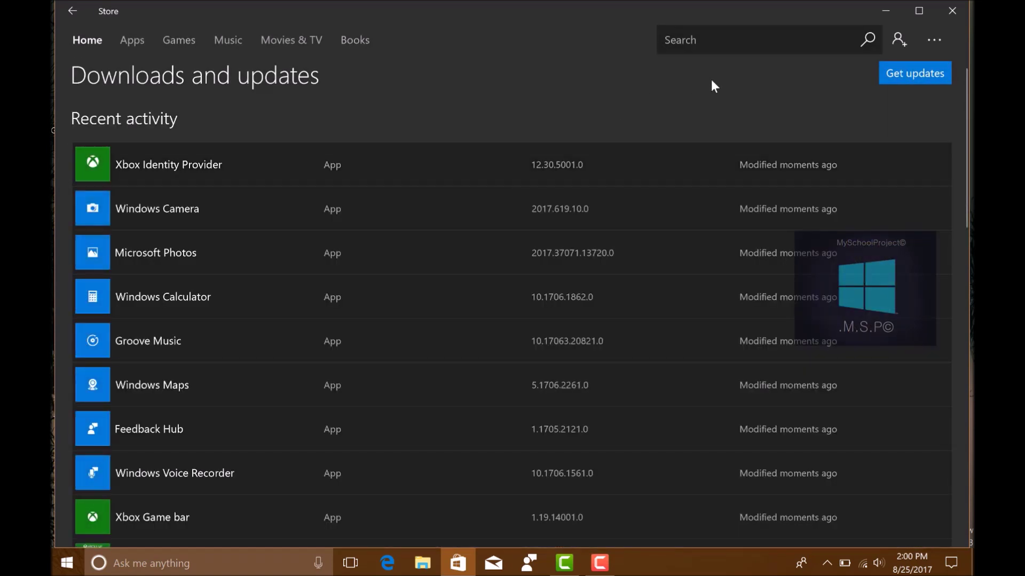
# Browse the Store home page through its movie rentals and favorite apps and games, and close the Store.
pyautogui.click(87, 43)
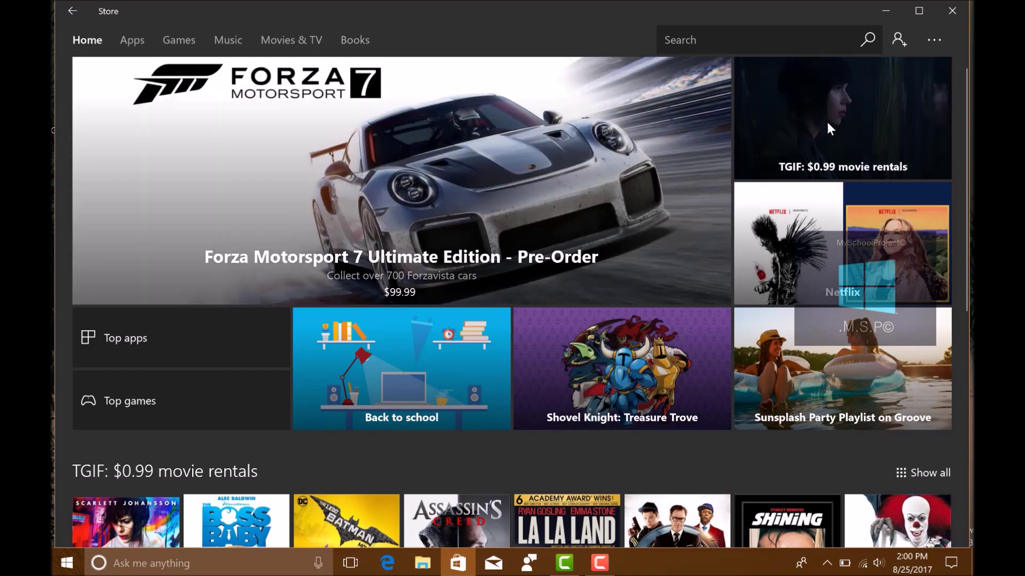
pyautogui.scroll(-5, 773, 236)
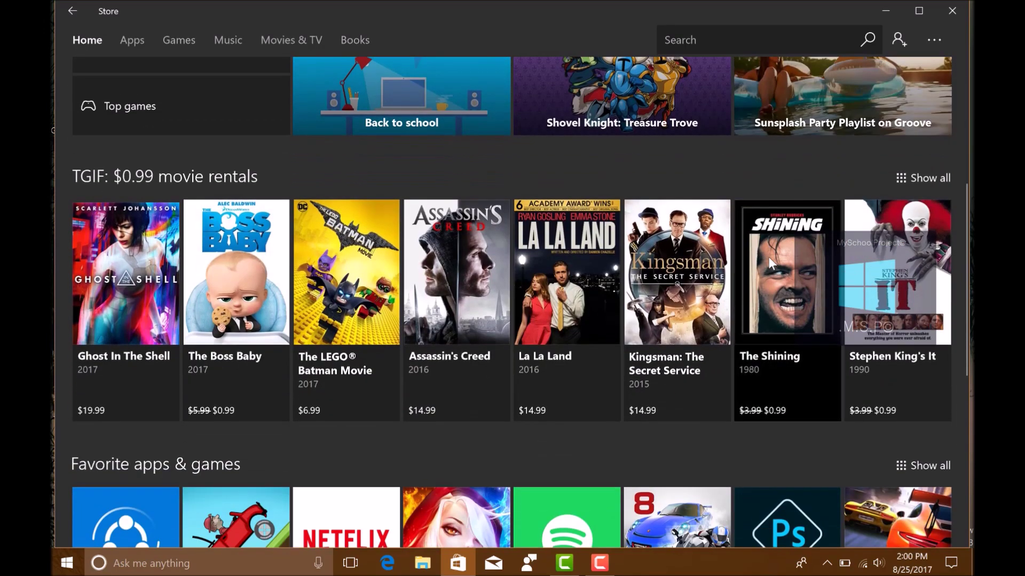
pyautogui.scroll(1, 769, 258)
pyautogui.scroll(-4, 768, 257)
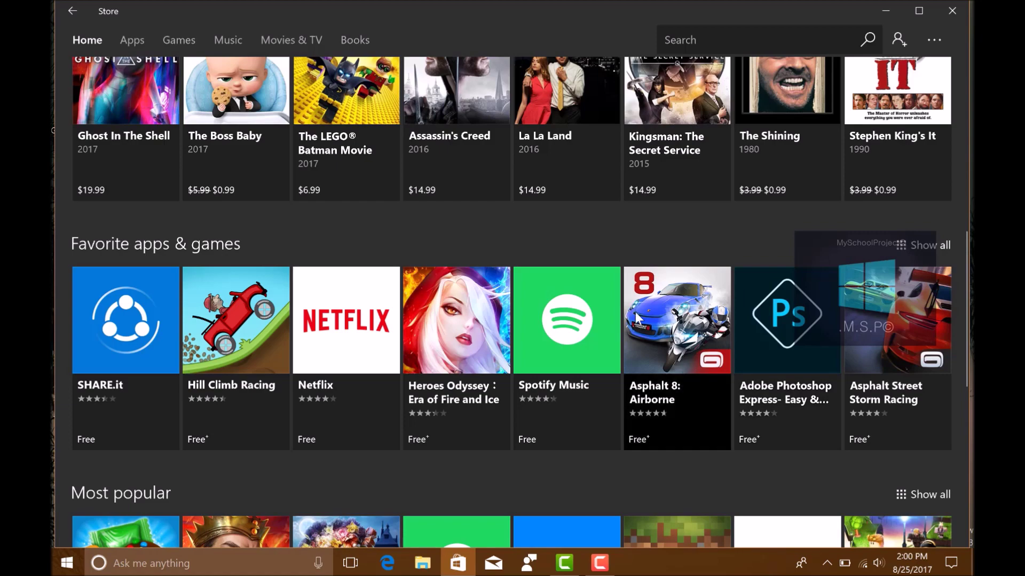
pyautogui.scroll(9, 644, 309)
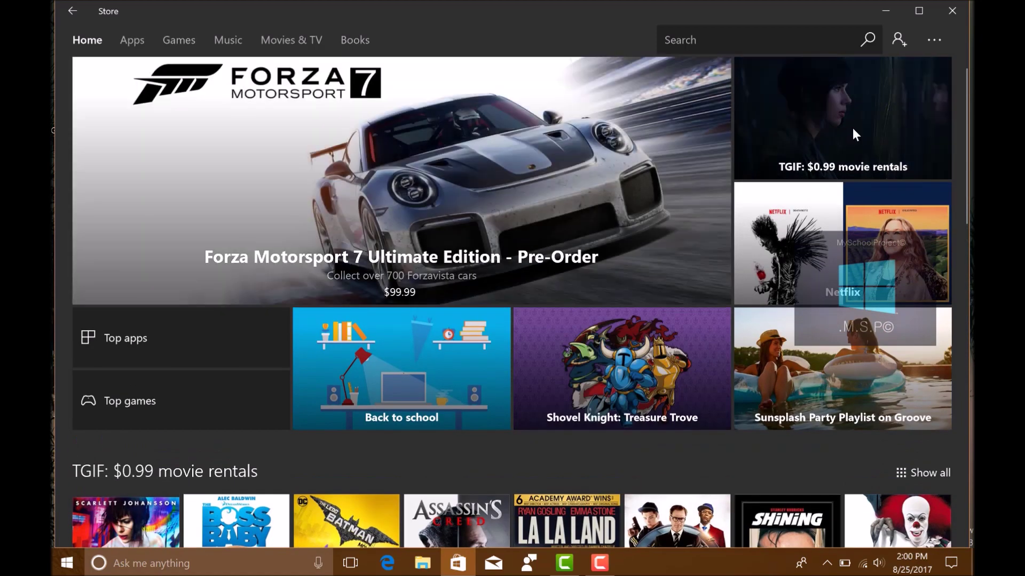
pyautogui.click(959, 9)
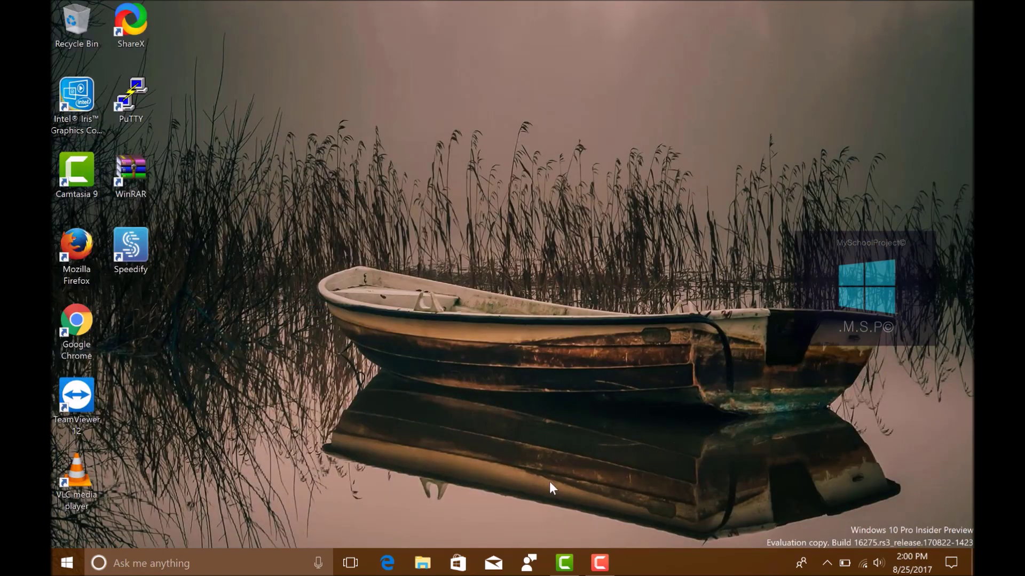
# Bring up the screen recorder's controls.
pyautogui.click(599, 563)
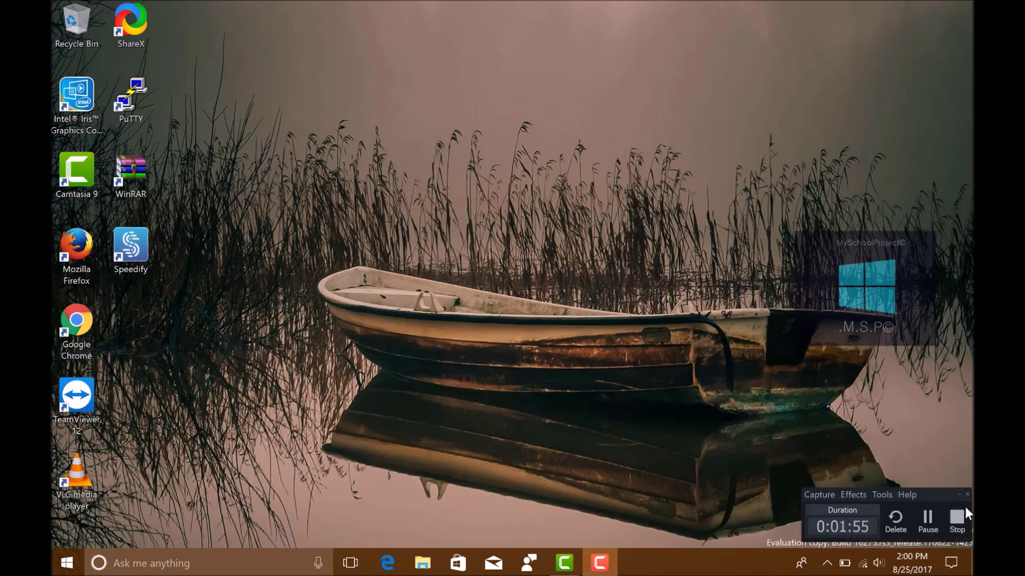